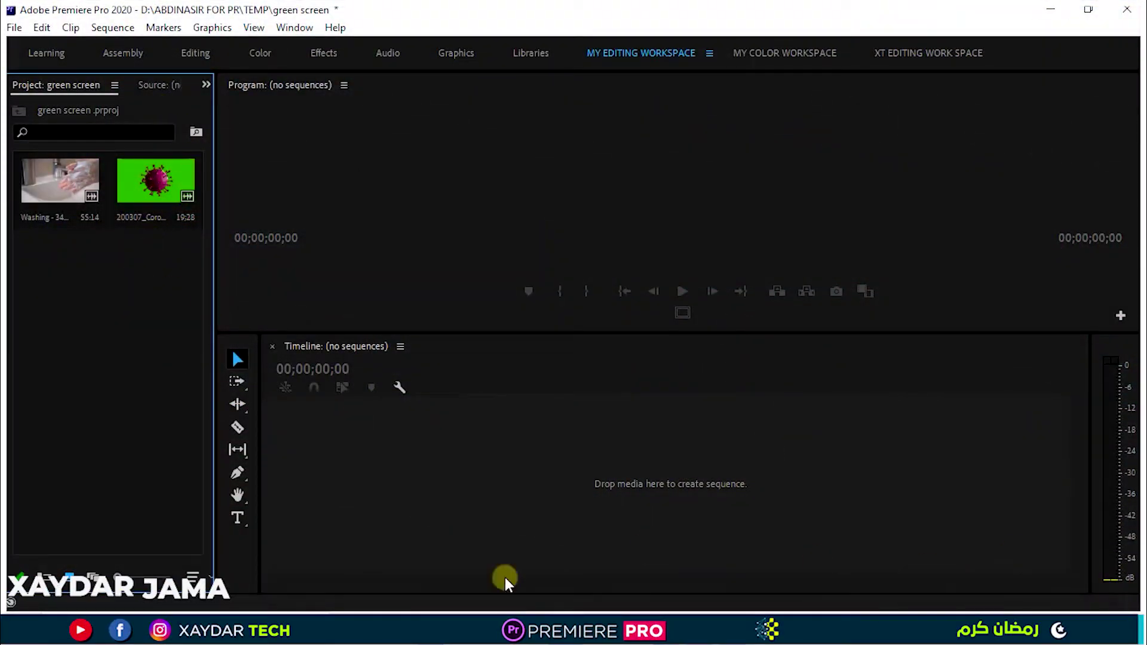
left_click(123, 223)
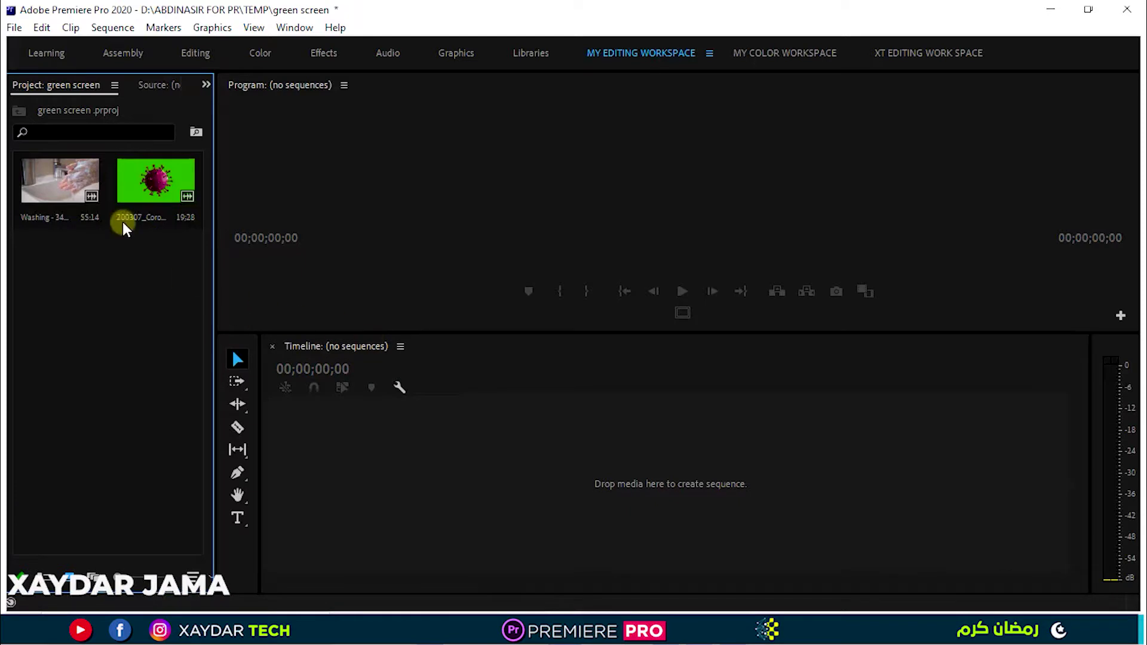
right_click(103, 329)
left_click(89, 273)
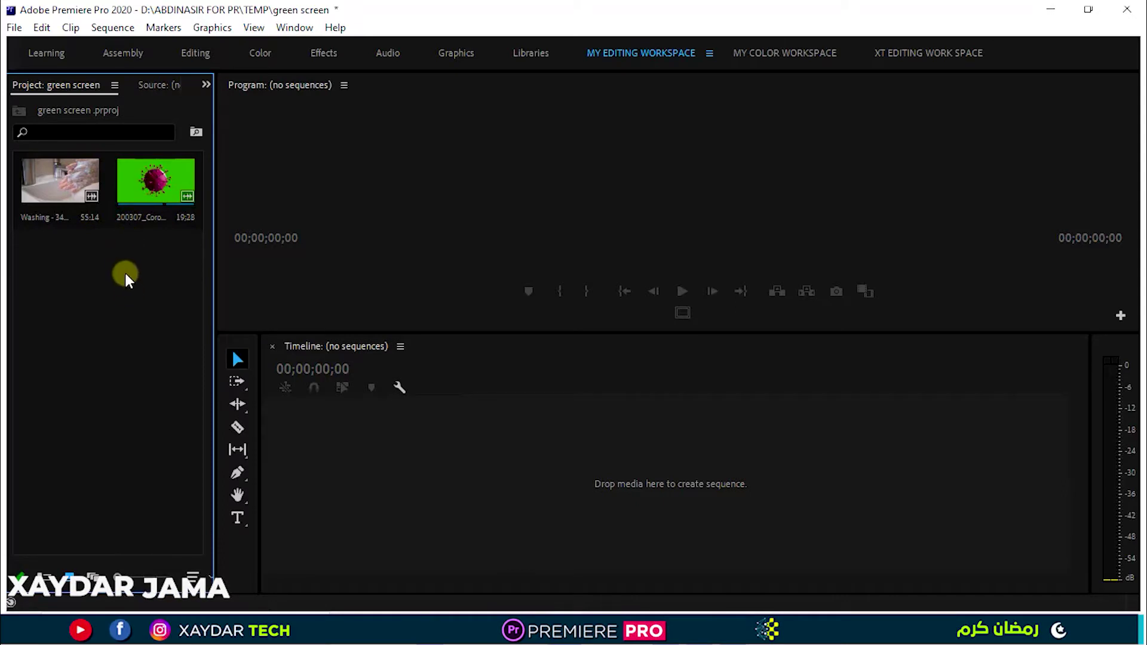
Create a new sequence in the timeline from the 200307_Coronavirus_on_green_01 clip.
double_click(141, 208)
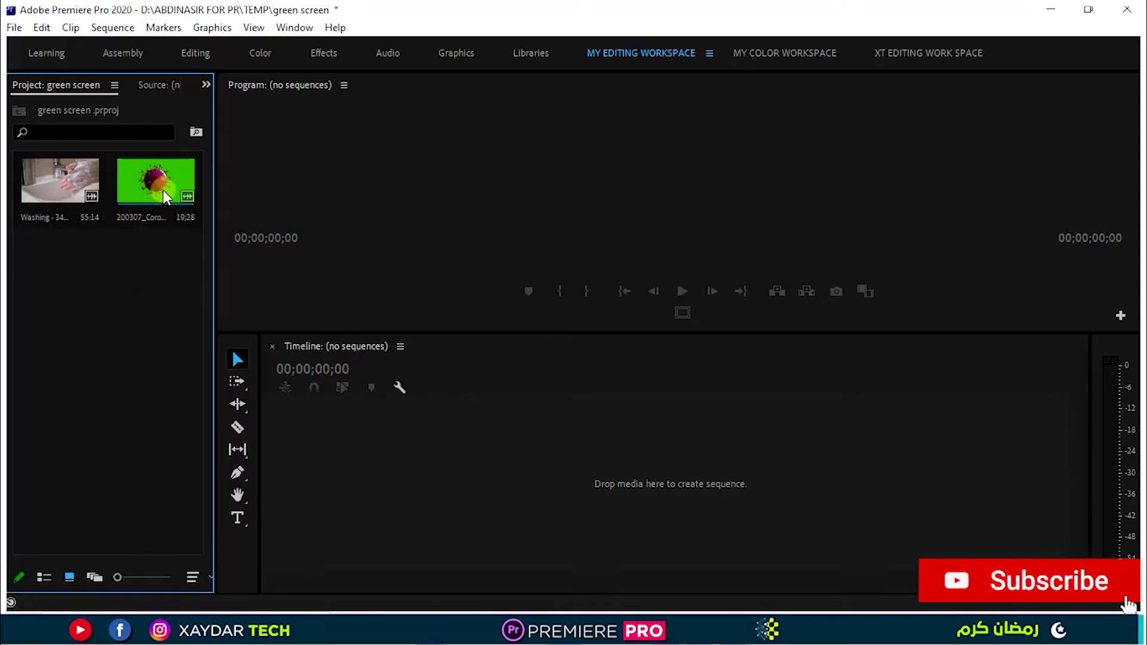
left_click_drag(132, 369, 353, 443)
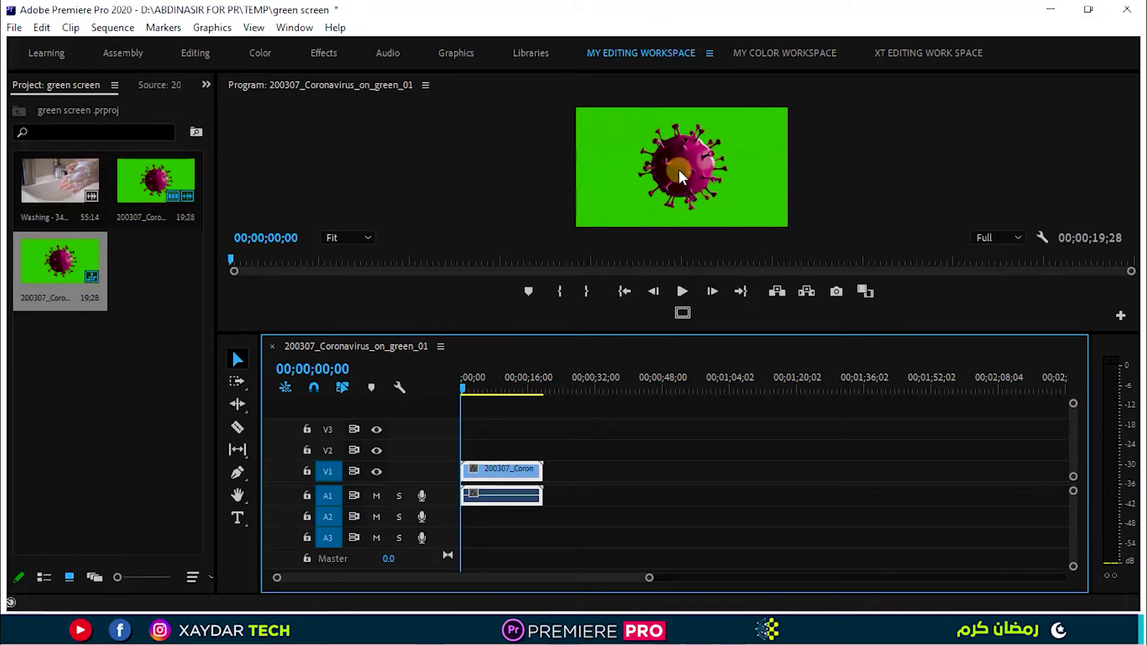
left_click_drag(464, 388, 442, 404)
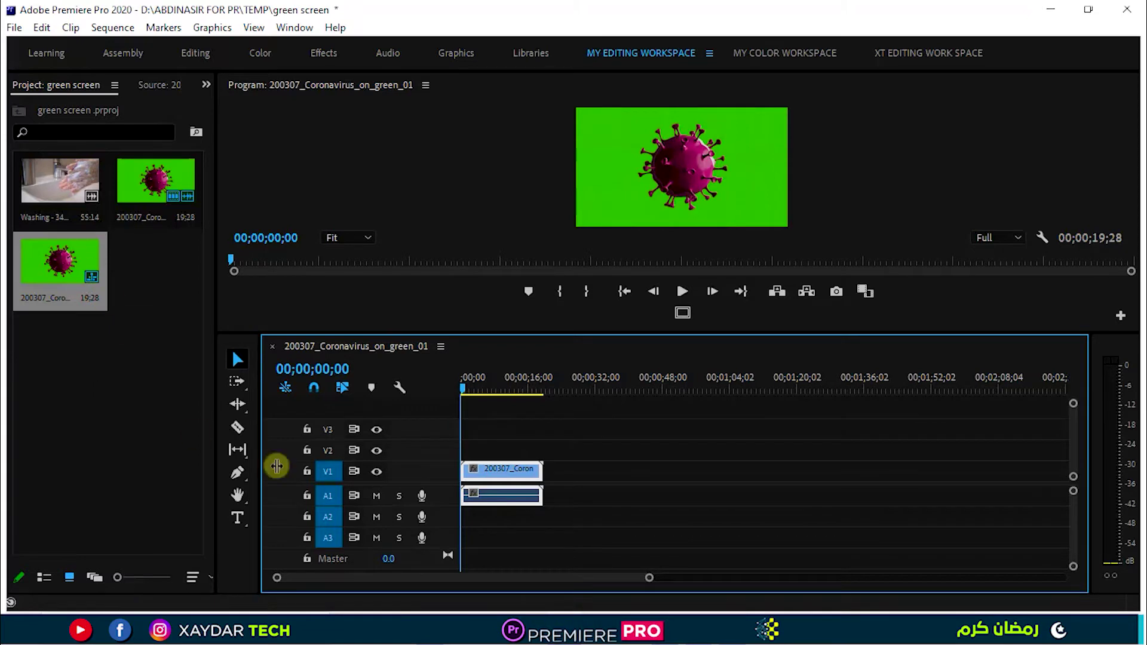
Apply the Ultra Key effect from the Keying video effects to the coronavirus clip on track V1.
left_click(206, 84)
left_click(243, 141)
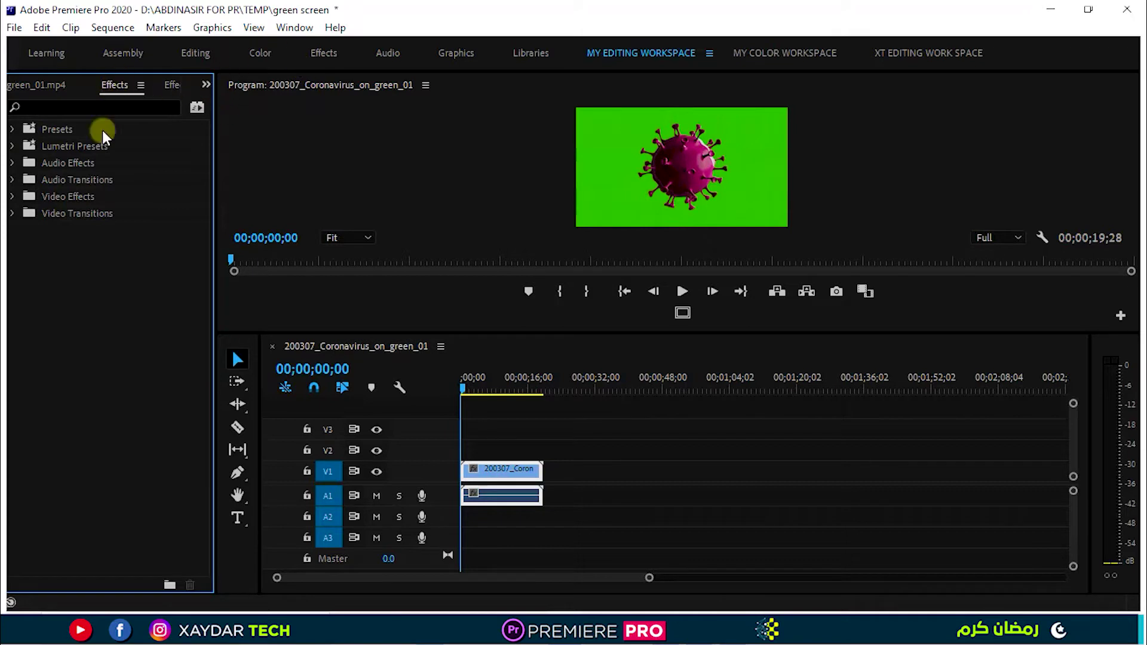
left_click(13, 197)
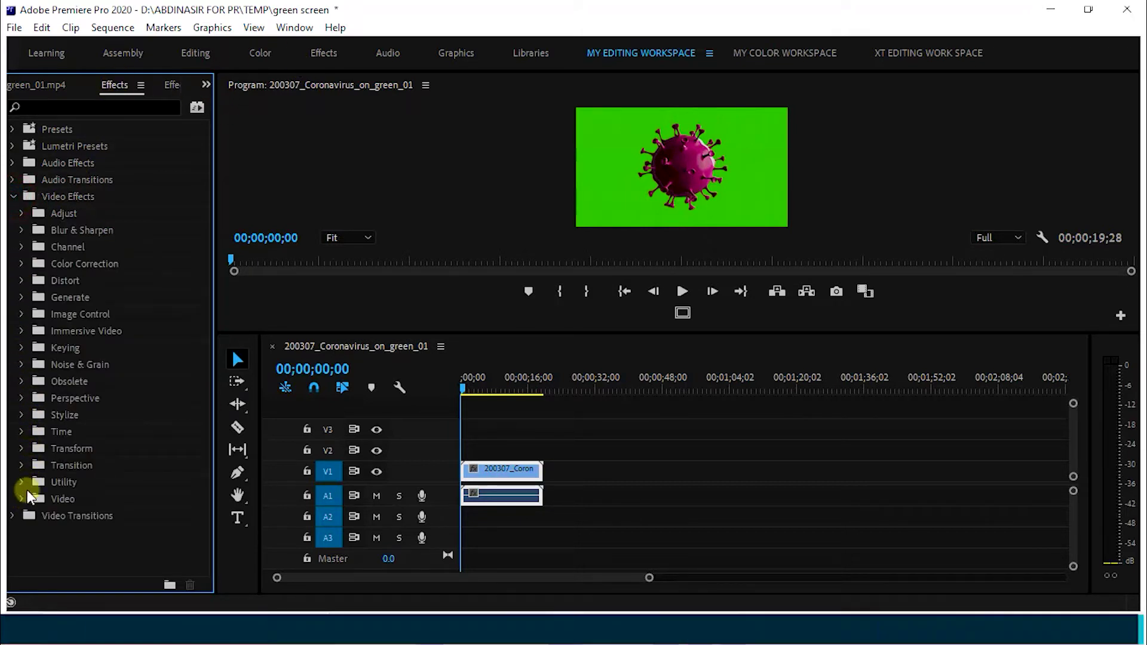
left_click(22, 348)
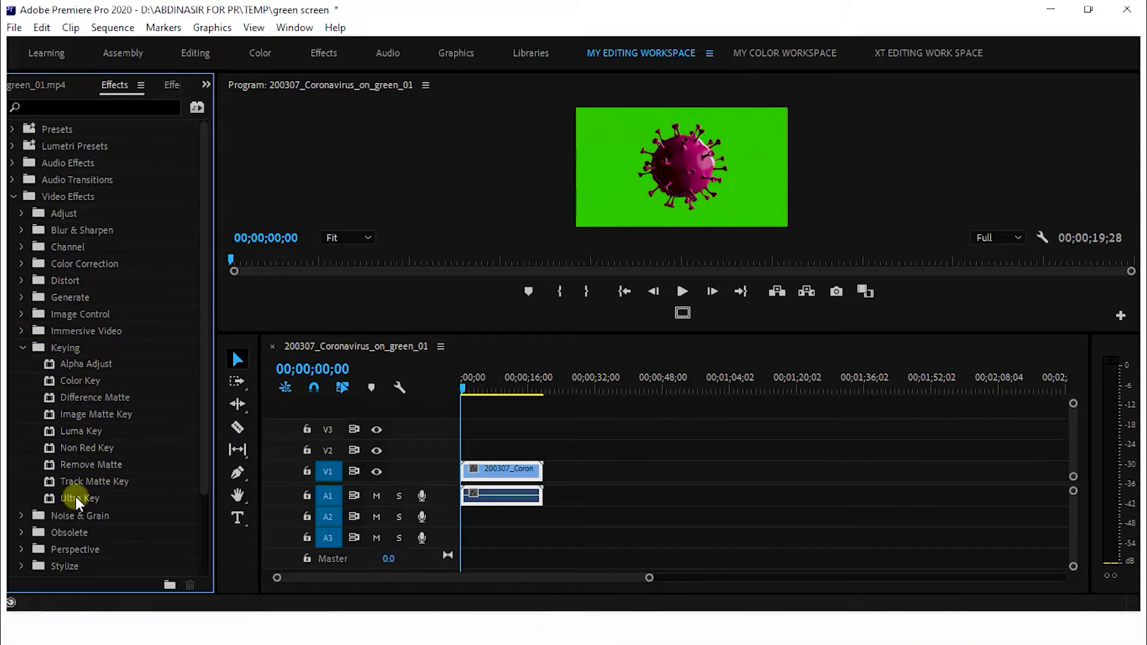
left_click_drag(75, 497, 521, 476)
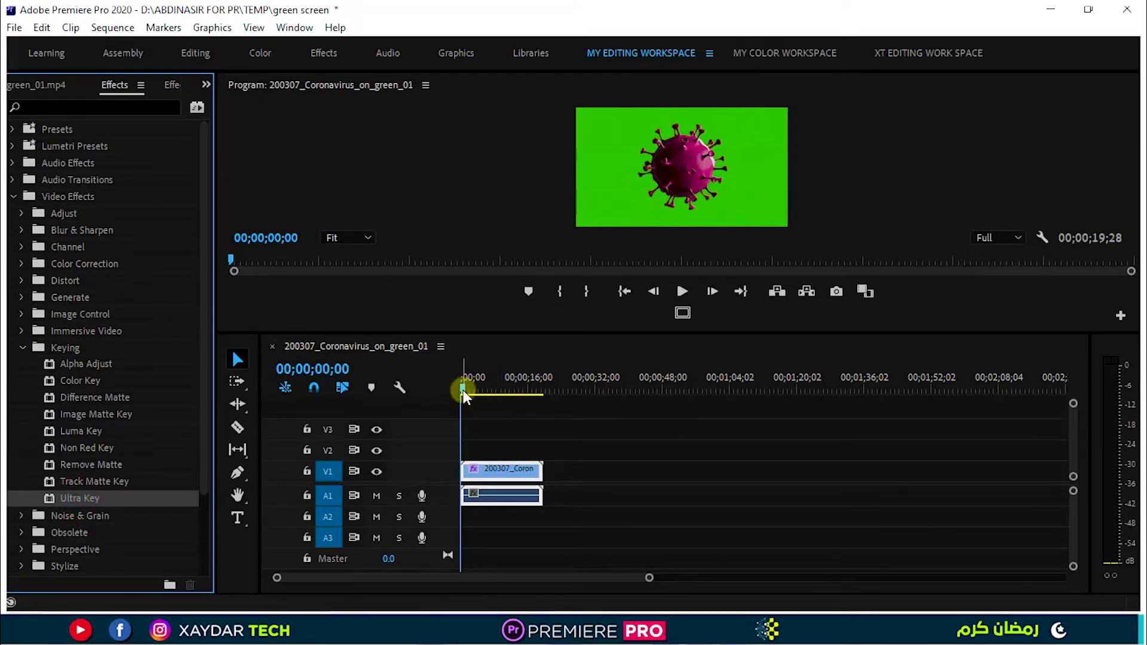
mouse_move(466, 395)
left_mouse_down()
mouse_move(538, 389)
mouse_move(441, 386)
mouse_move(460, 412)
left_mouse_up()
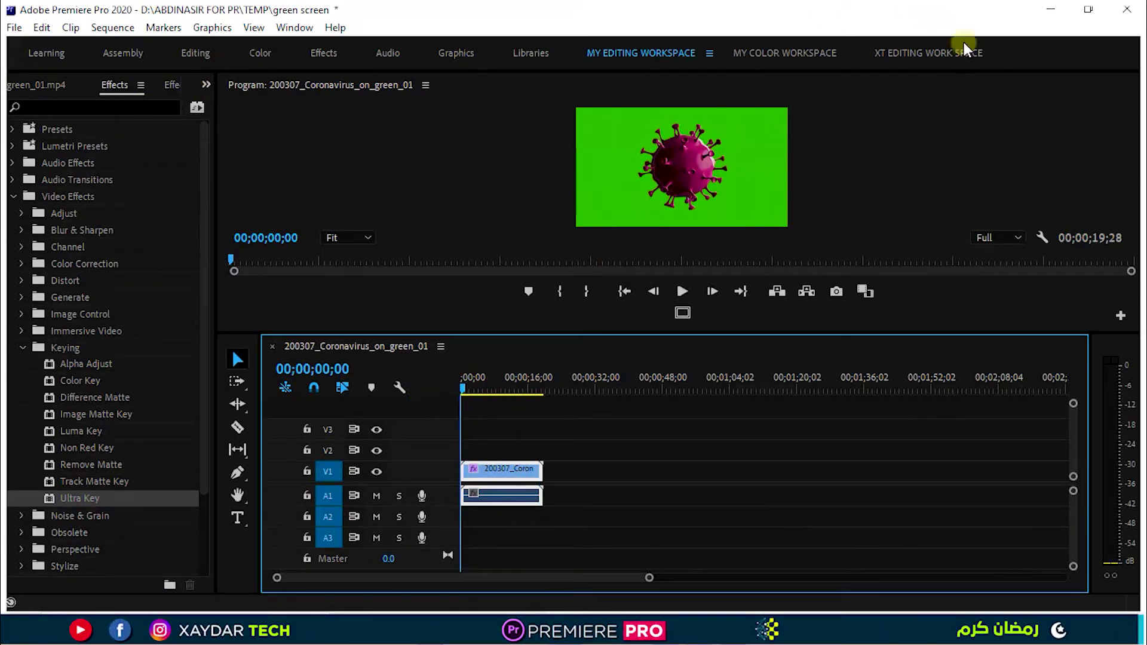
Show the coronavirus clip's effect controls and widen their panel so the Ultra Key settings are easier to read.
left_click(206, 85)
left_click(268, 162)
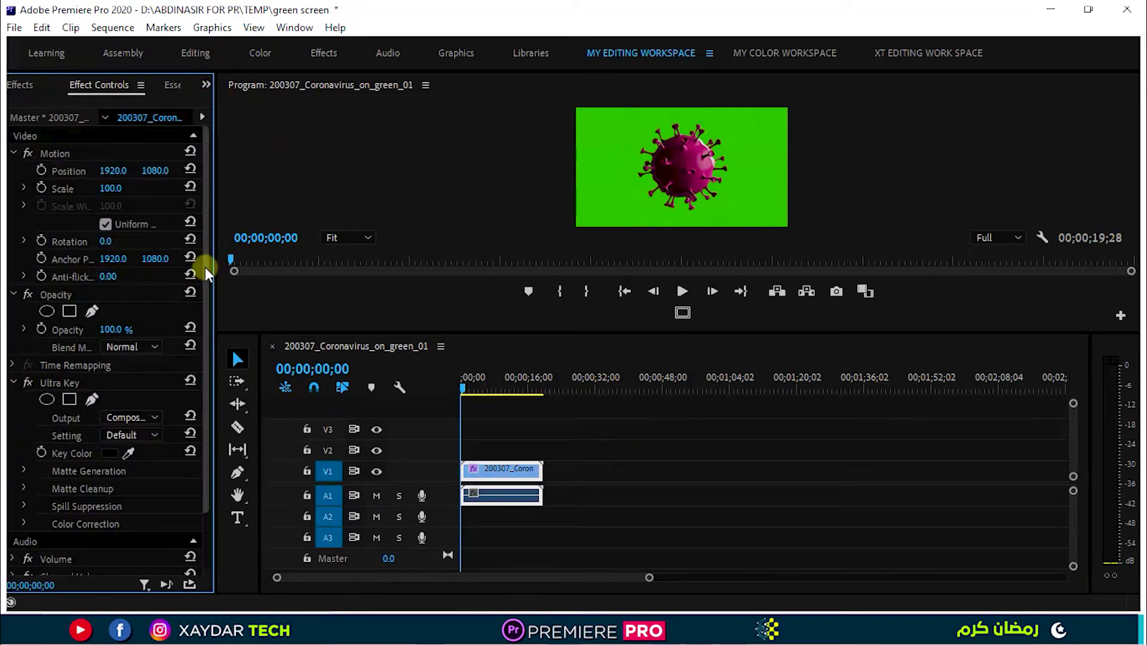
left_click_drag(215, 270, 299, 266)
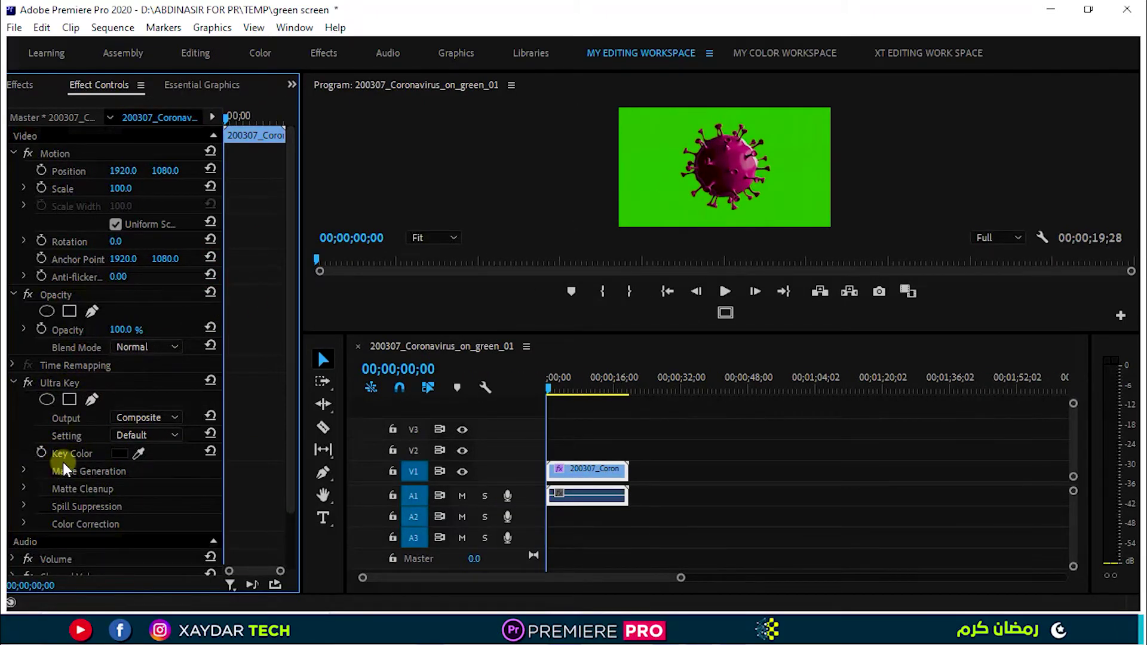
left_click(119, 453)
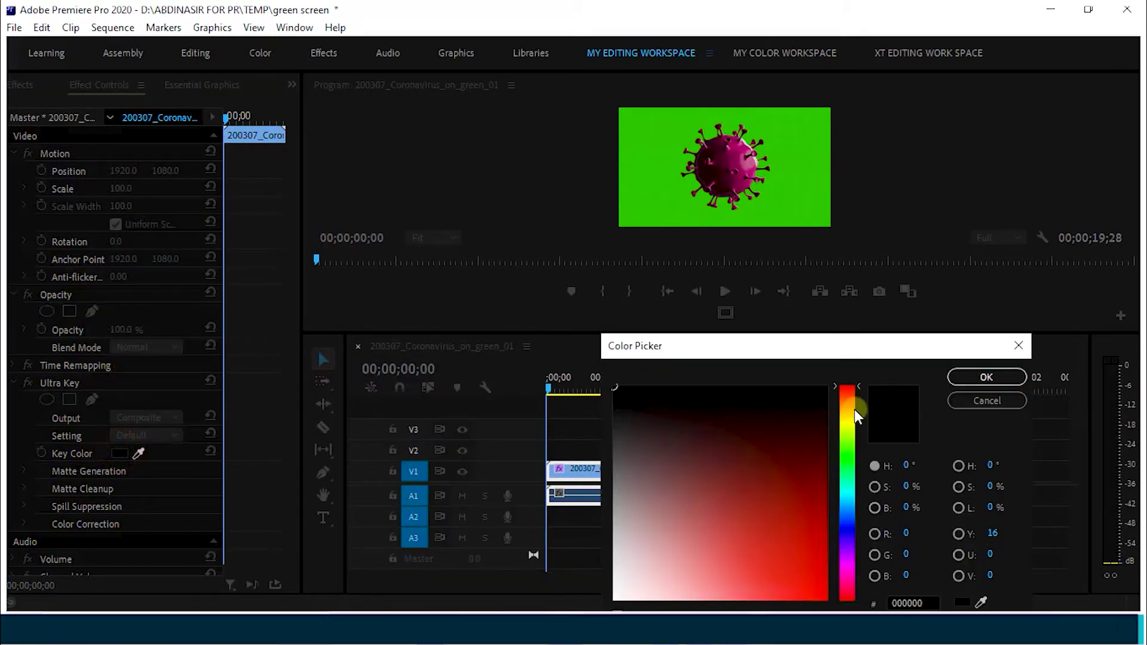
left_click_drag(765, 352, 765, 329)
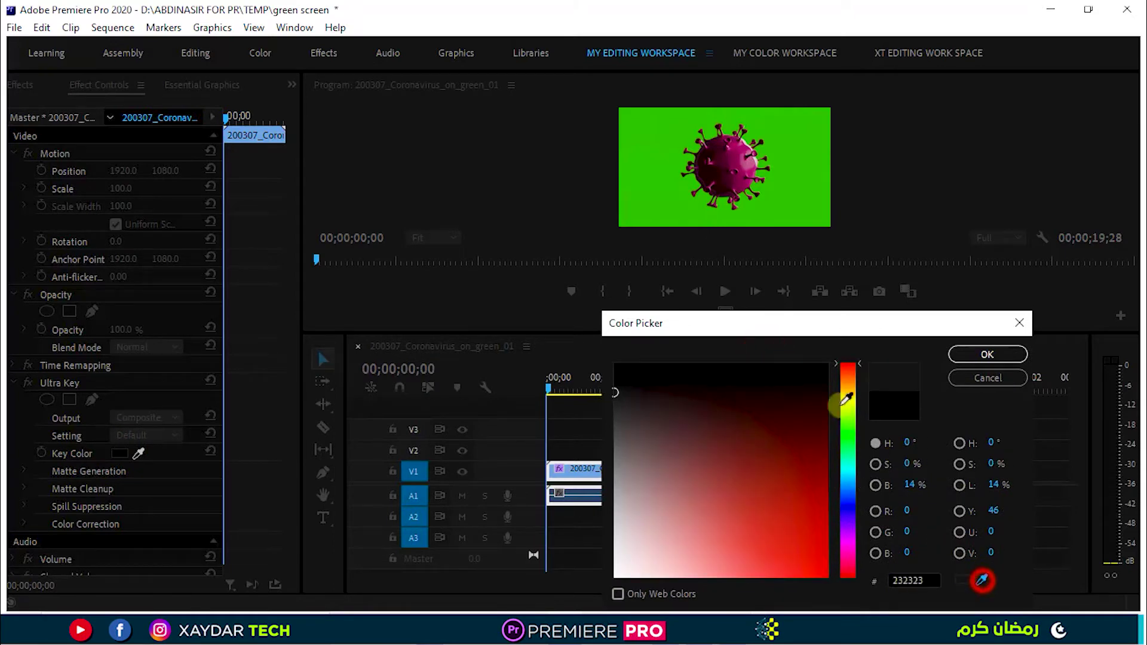
left_click(661, 196)
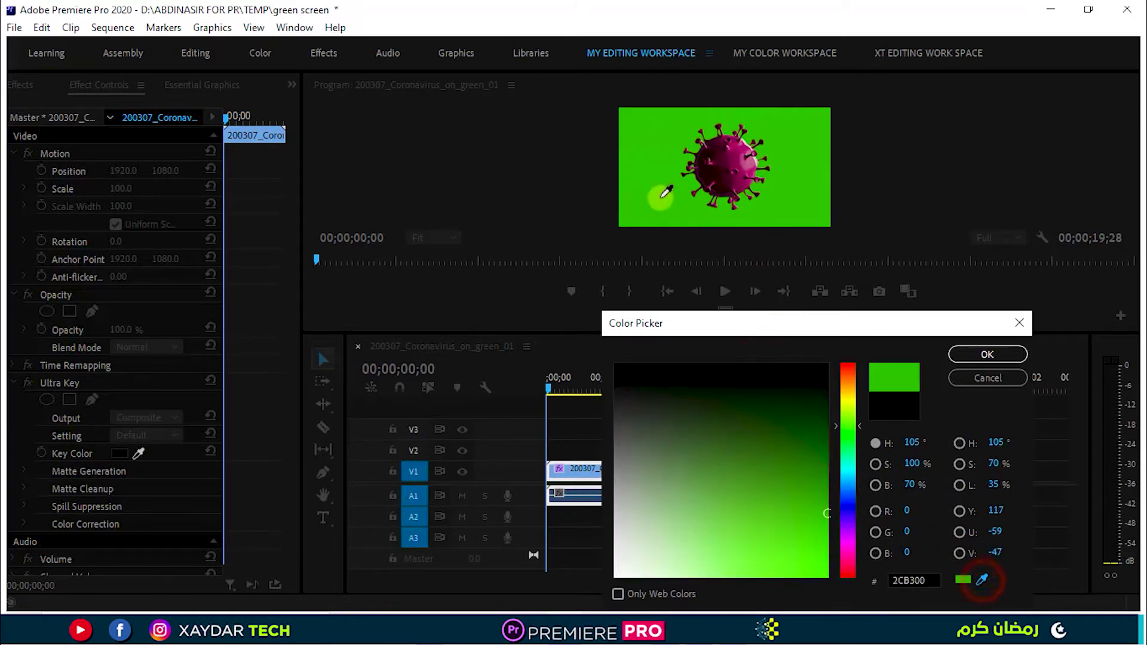
left_click(986, 356)
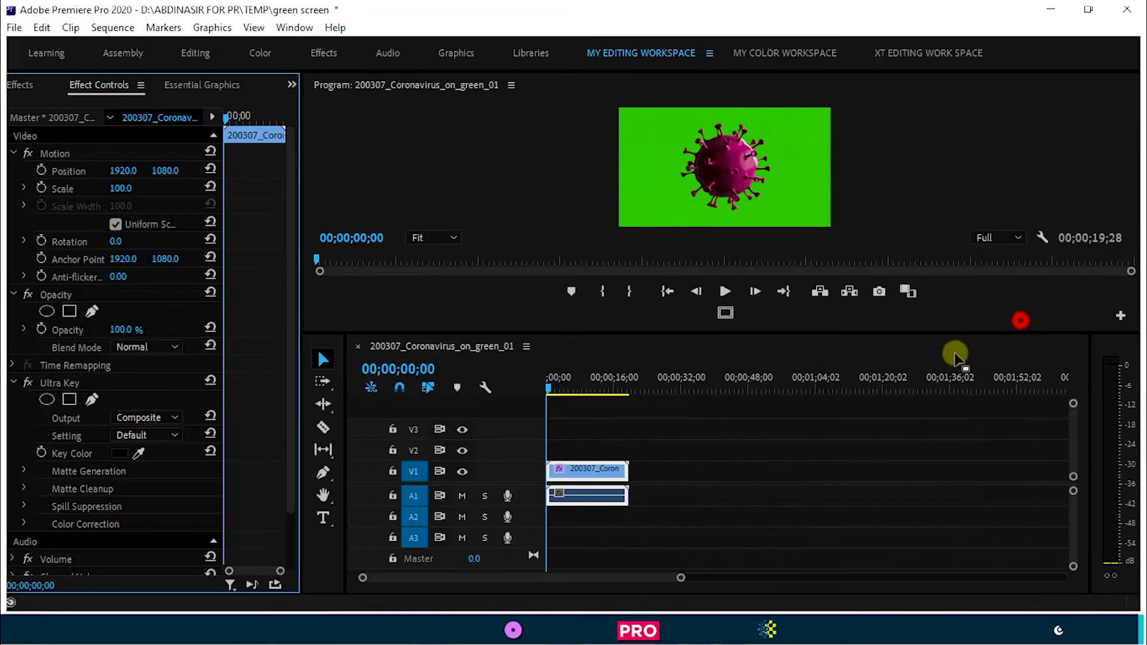
Set the Ultra Key's key color by sampling the green background beside the virus in the program preview.
left_click(136, 453)
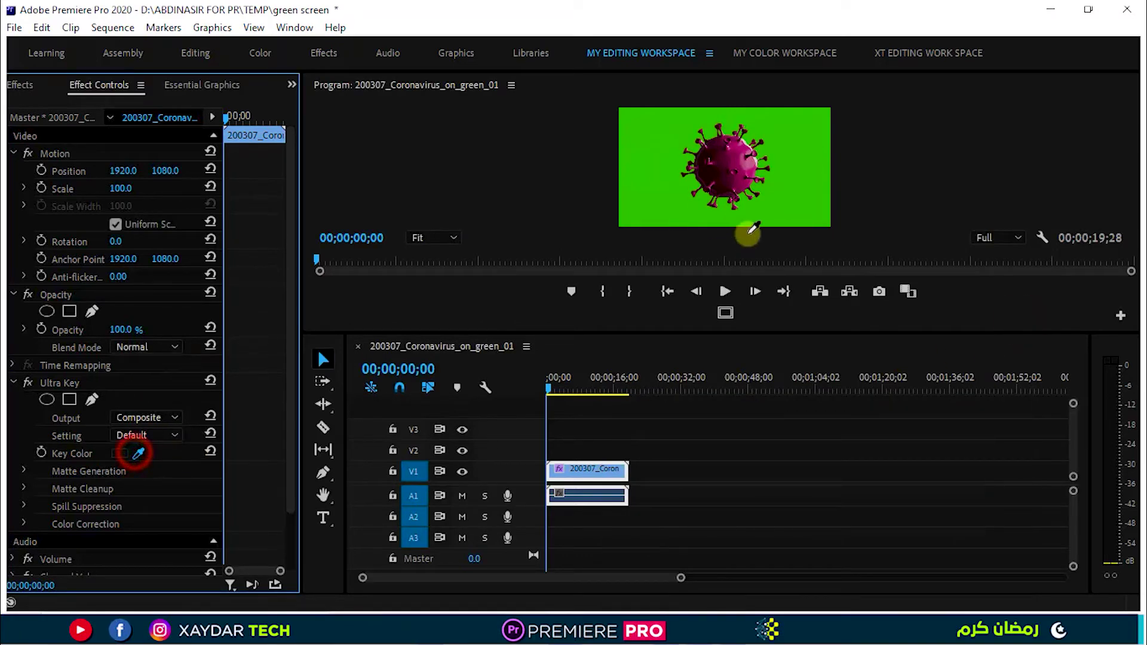
left_click(666, 160)
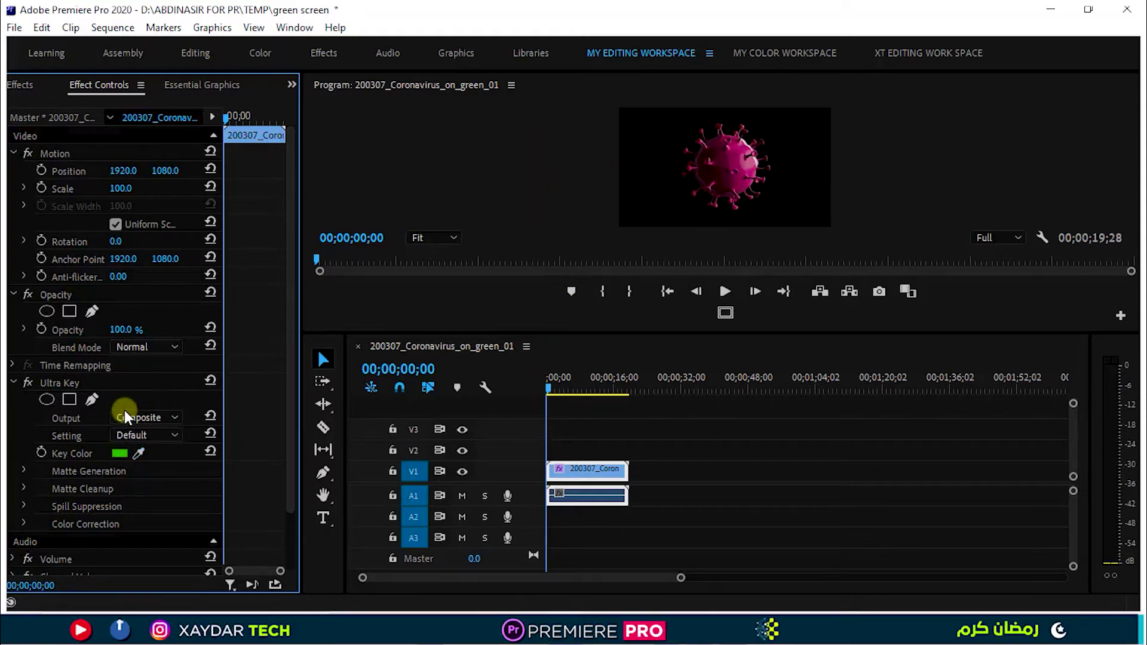
left_click(120, 455)
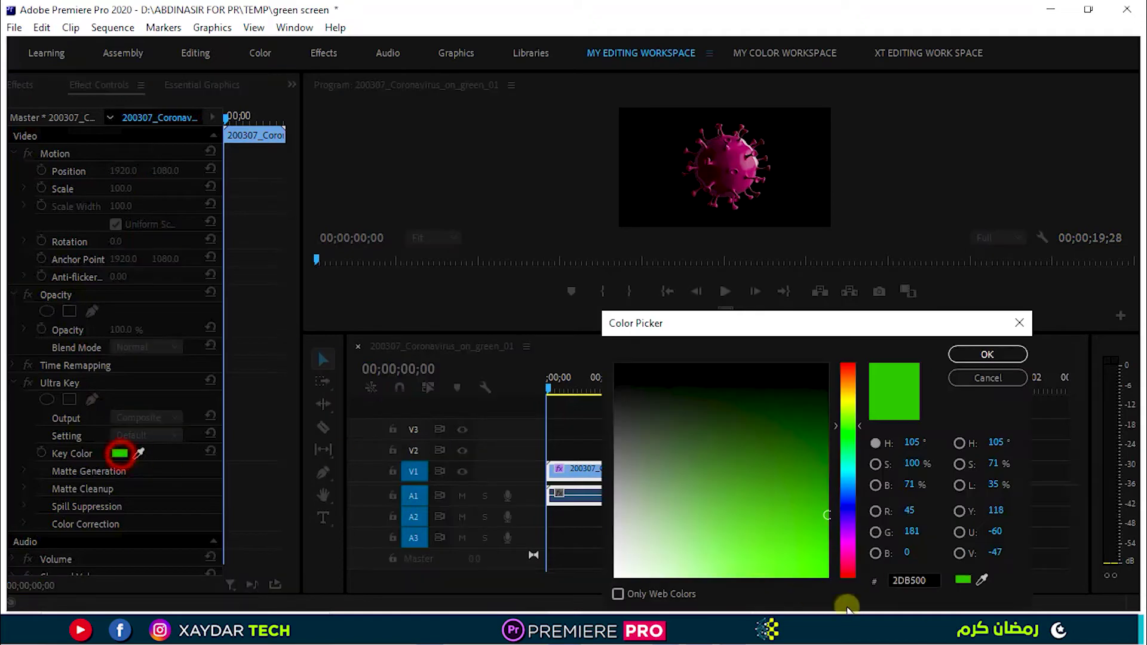
left_click(981, 579)
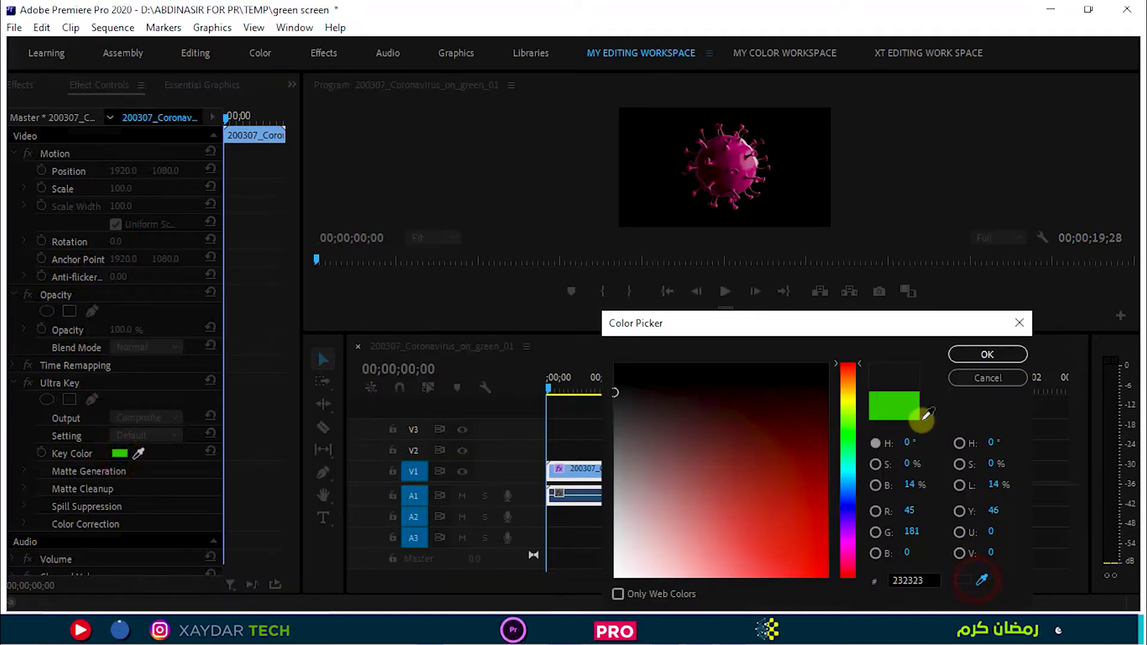
left_click(795, 167)
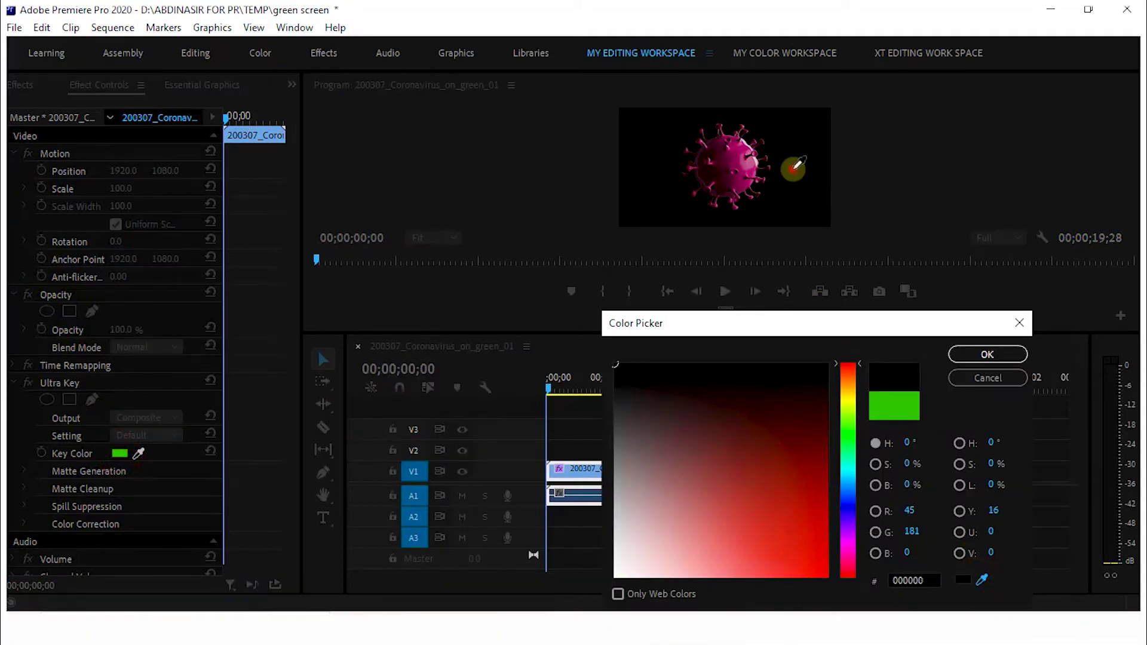
left_click(992, 378)
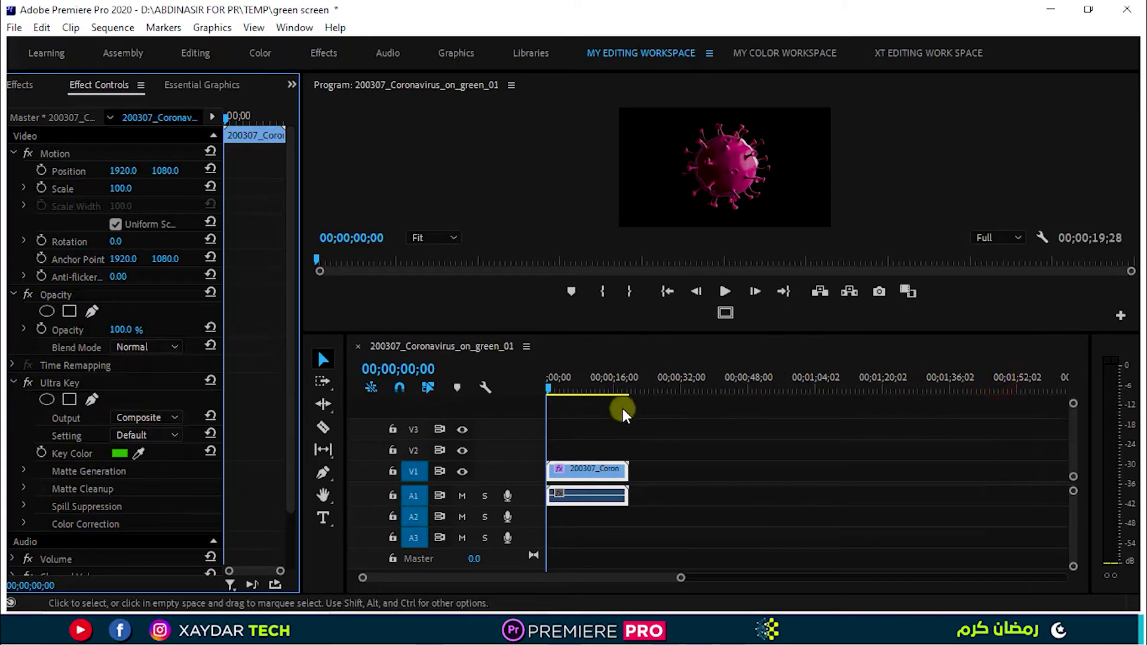
Move the keyed coronavirus clip's video from track V1 up to track V2, starting at the sequence beginning.
left_click_drag(553, 388, 462, 388)
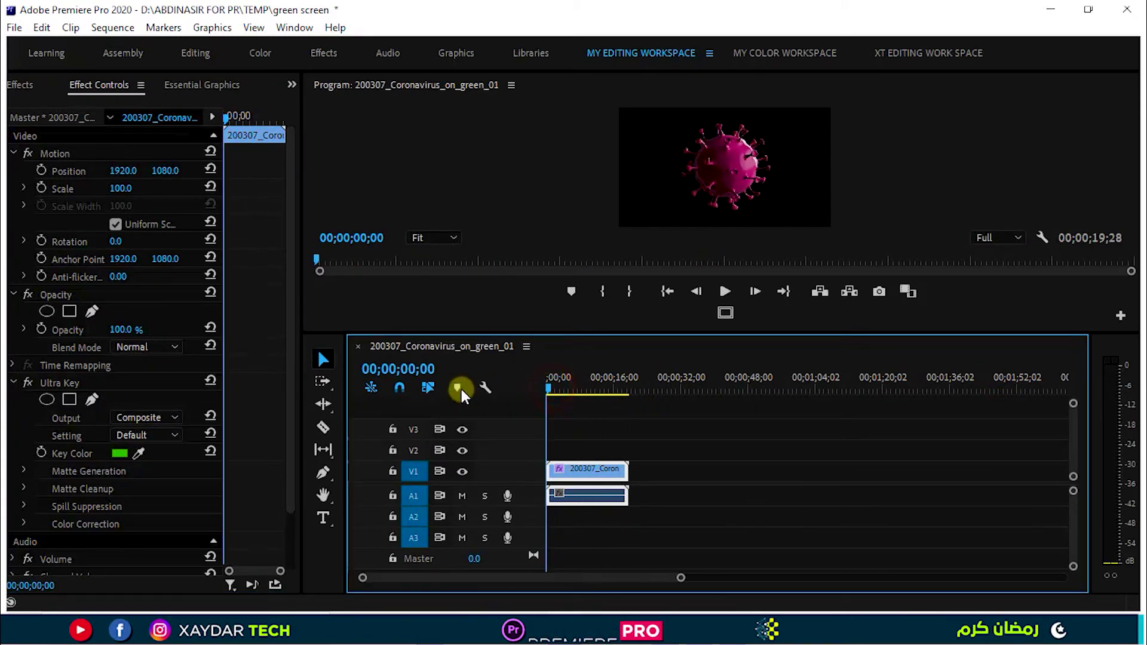
left_click_drag(583, 468, 586, 450)
left_click(589, 475)
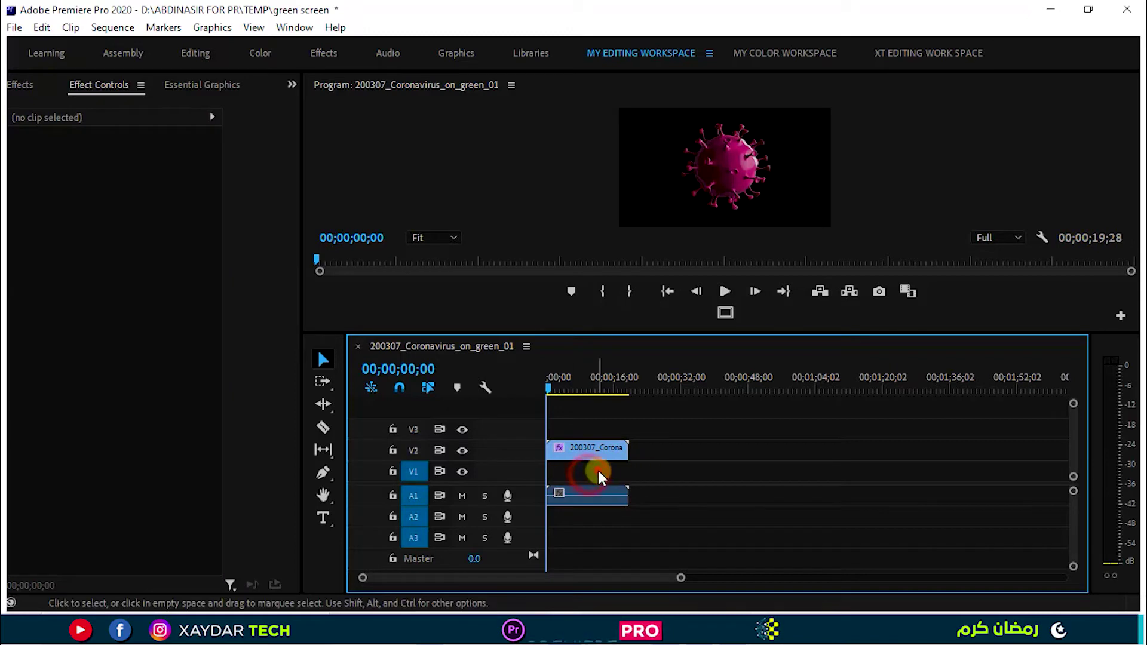
Show the green screen project's media and select the Washing - 34817.mp4 clip.
left_click(287, 84)
left_click(330, 105)
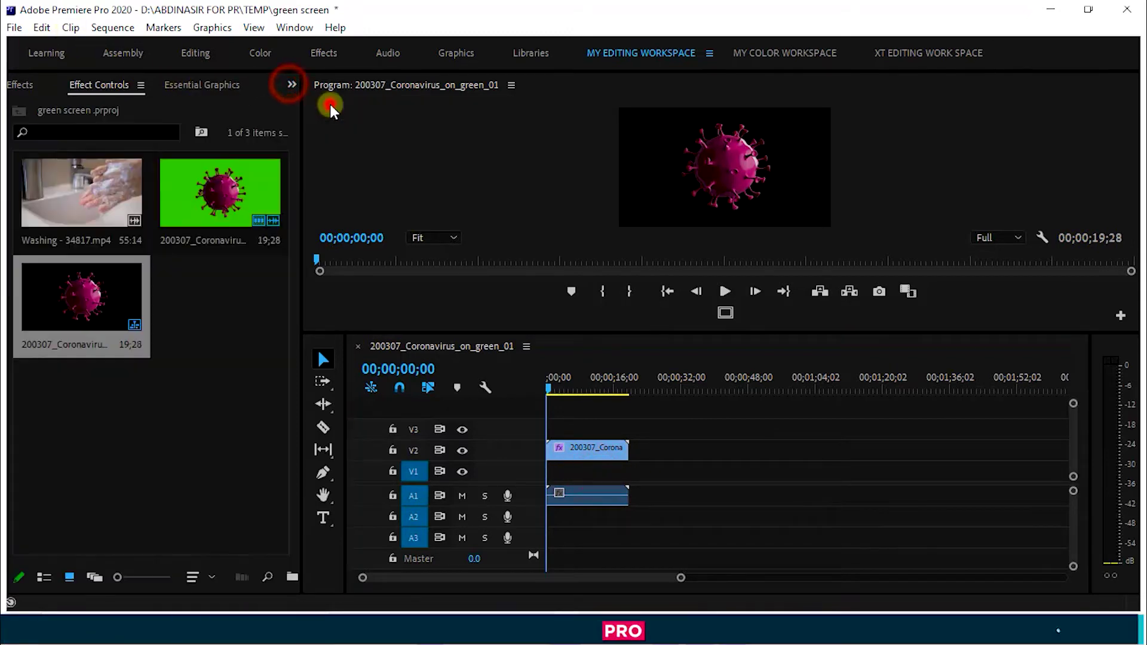
left_click(224, 315)
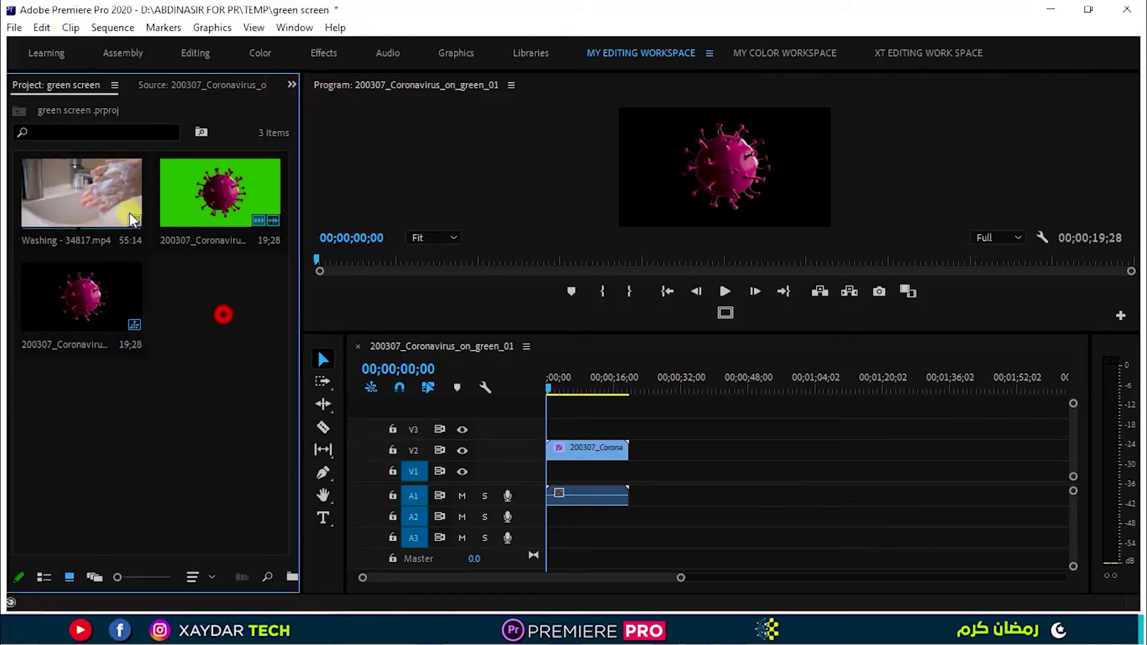
left_click(90, 196)
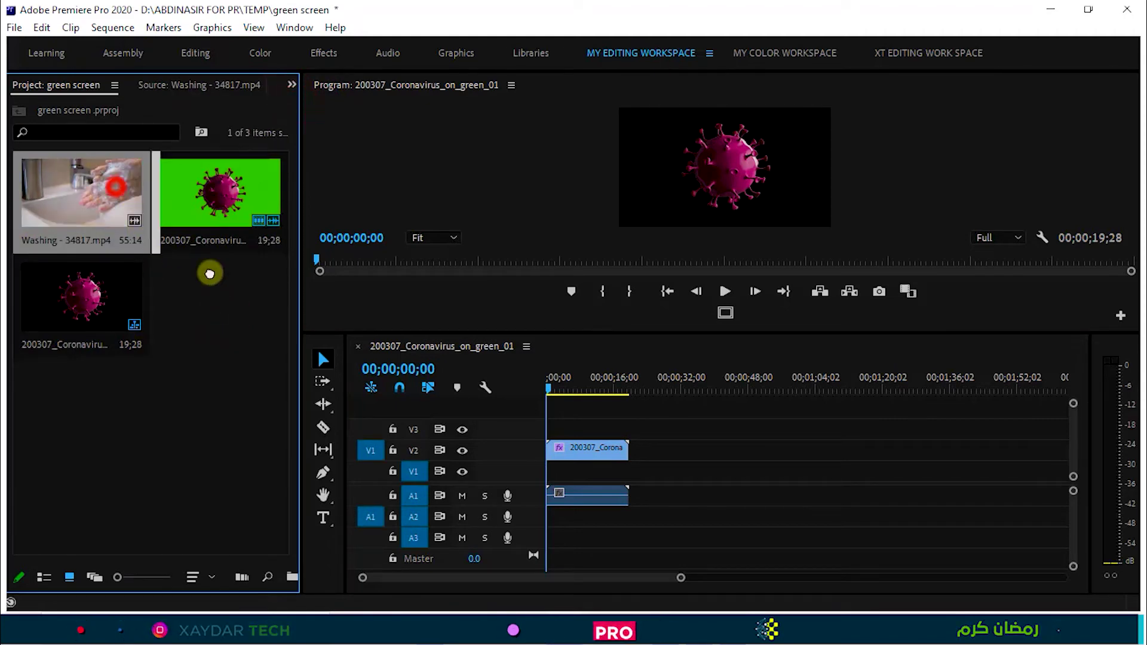
Undo a trial placement of the washing clip in the timeline and assign the source video to track V1.
left_click_drag(209, 274, 537, 472)
key("ctrl+z")
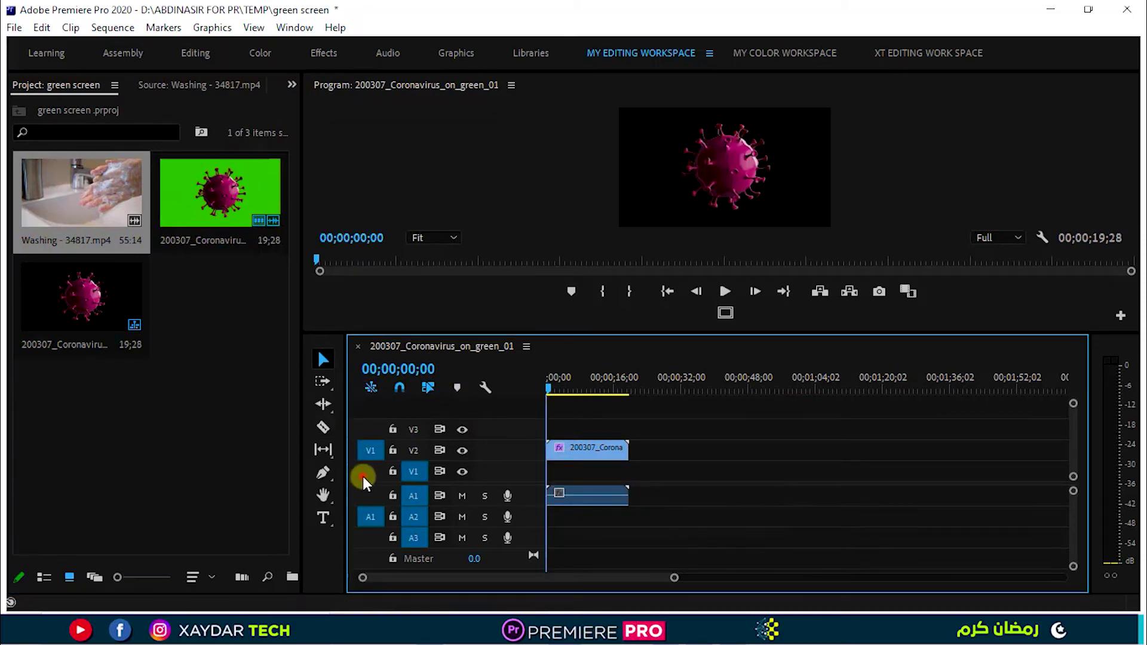
left_click(365, 472)
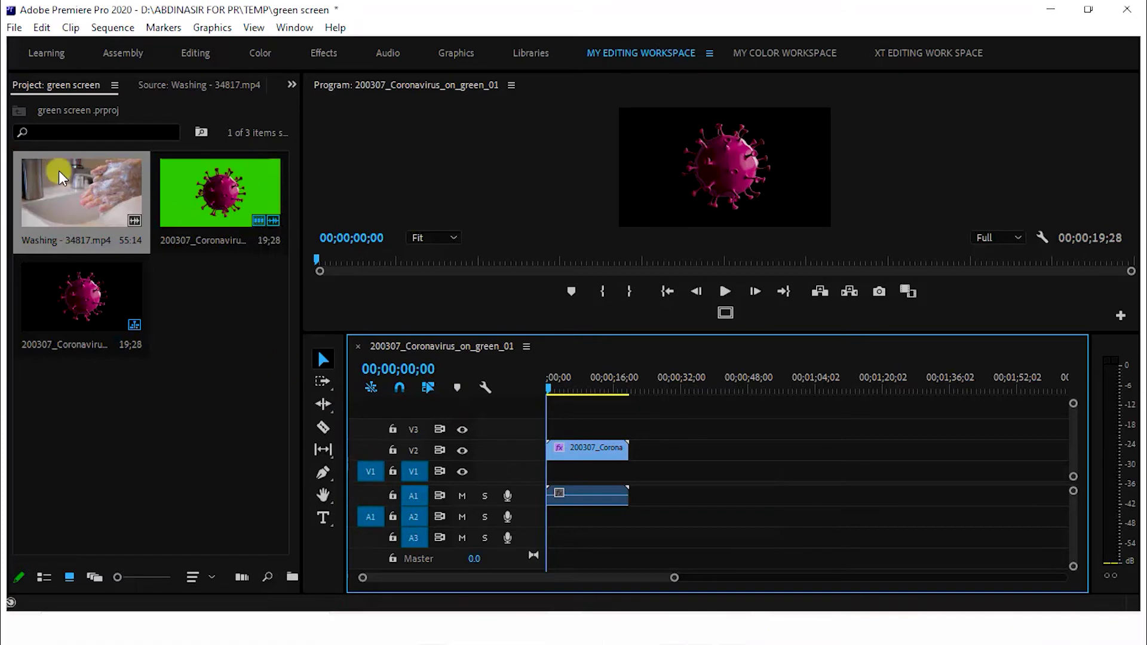
Overwrite Washing - 34817.mp4 onto track V1 beneath the virus clip and return the playhead to the sequence start.
double_click(108, 190)
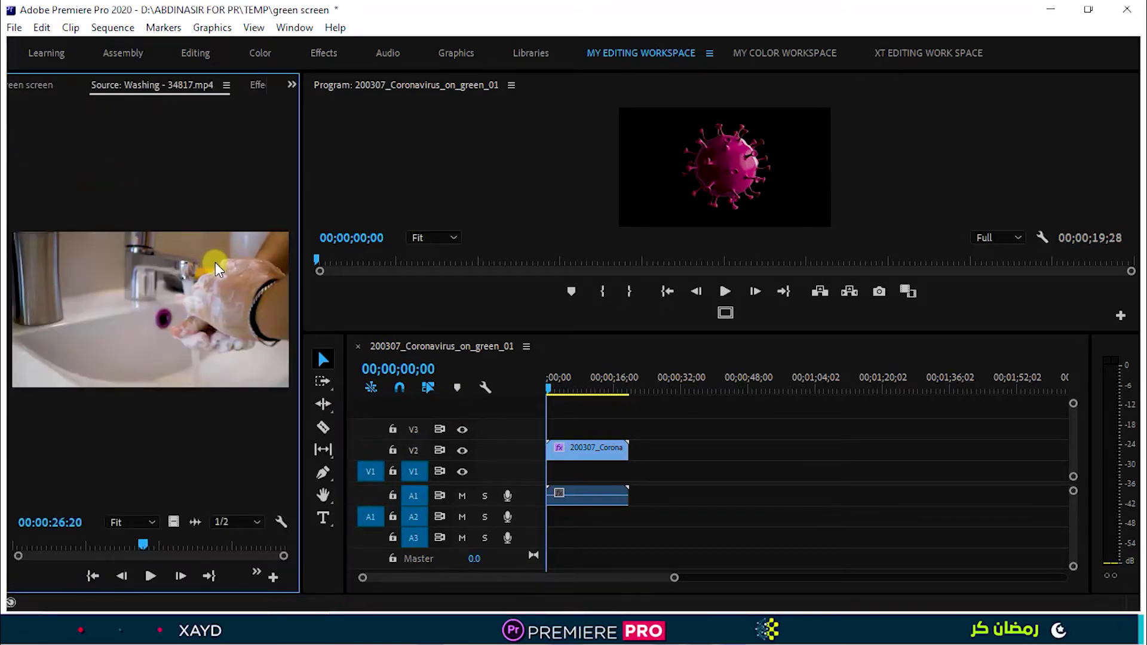
key(".")
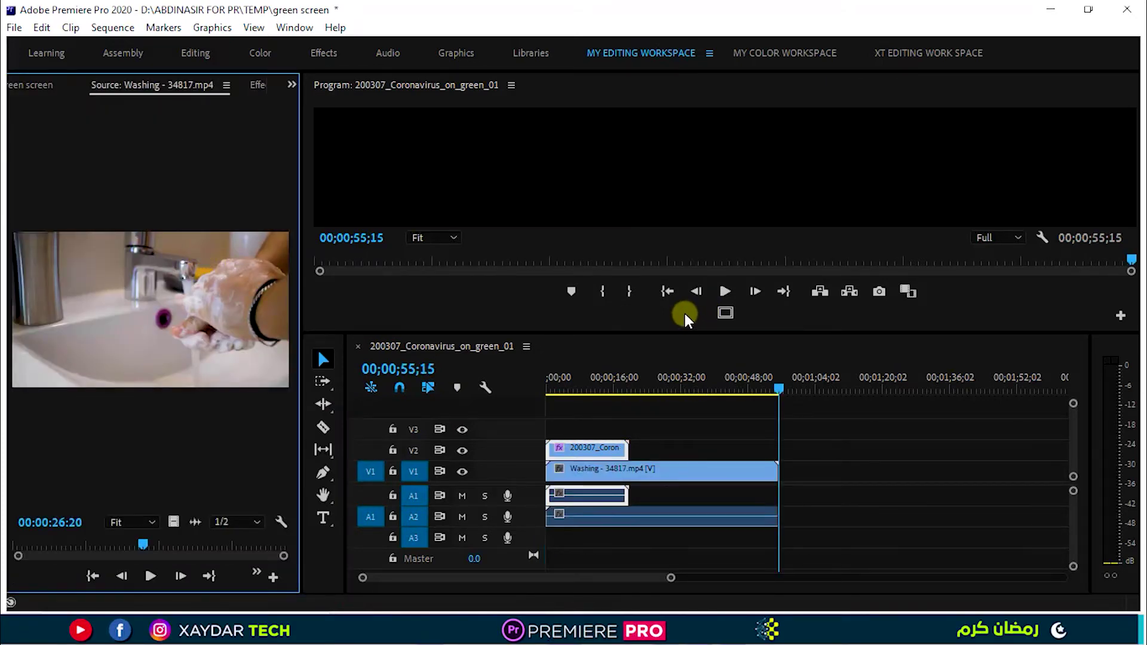
key("ctrl+z")
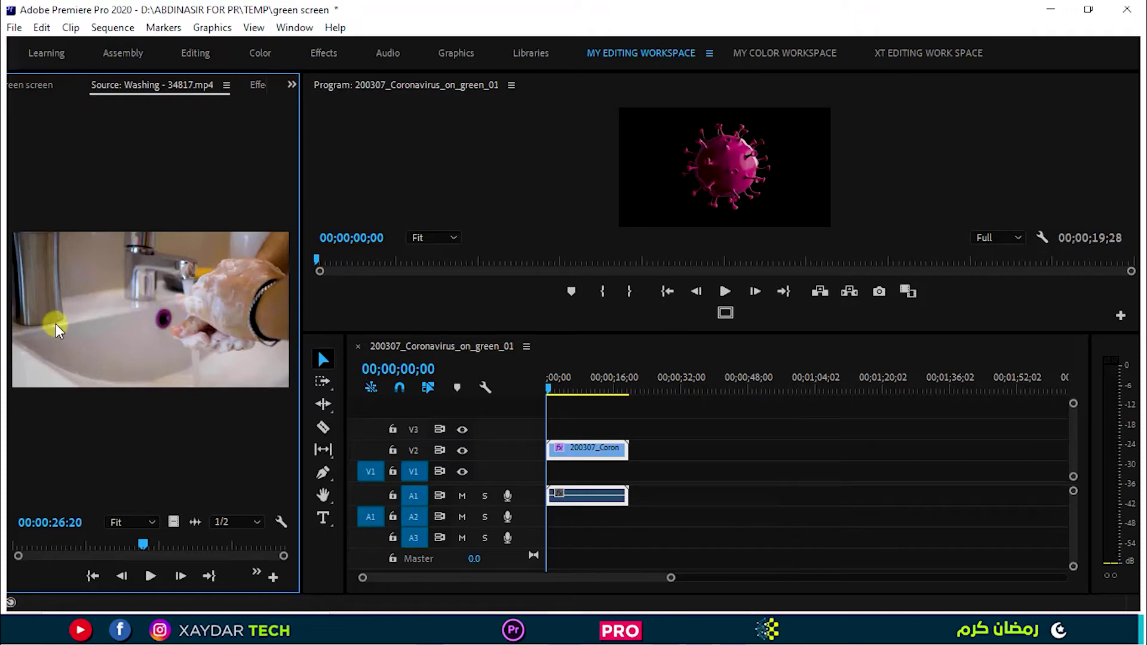
key(".")
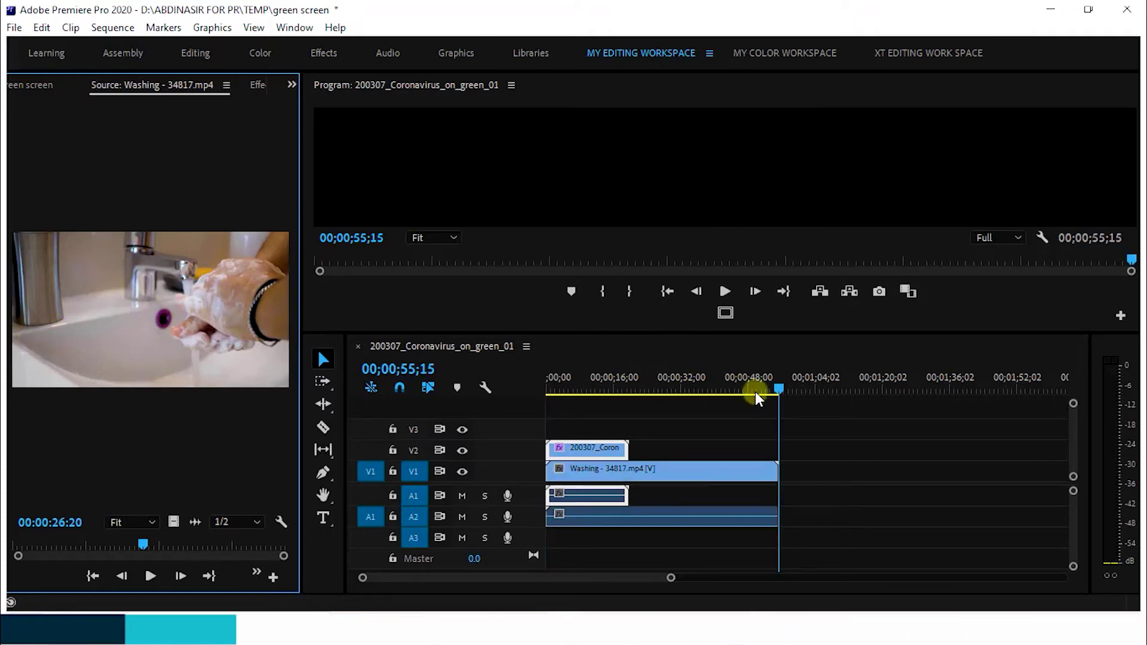
left_click_drag(777, 389, 543, 390)
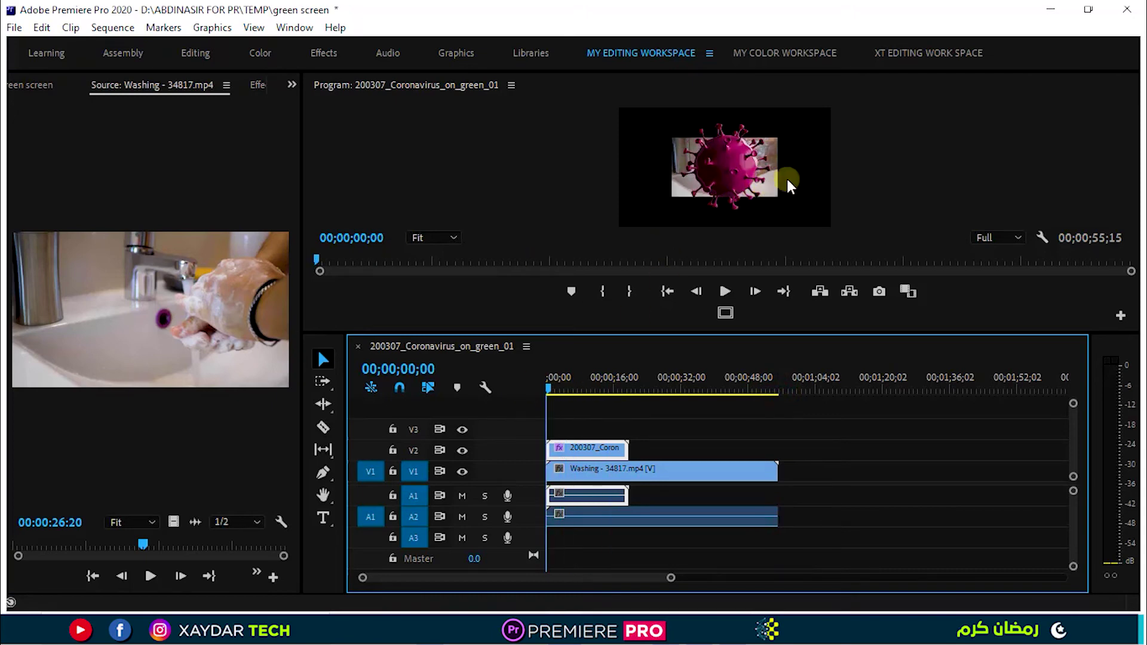
Try fitting the Washing - 34817.mp4 clip on V1 to the sequence with Set to Frame Size, and undo that change.
left_click(587, 472)
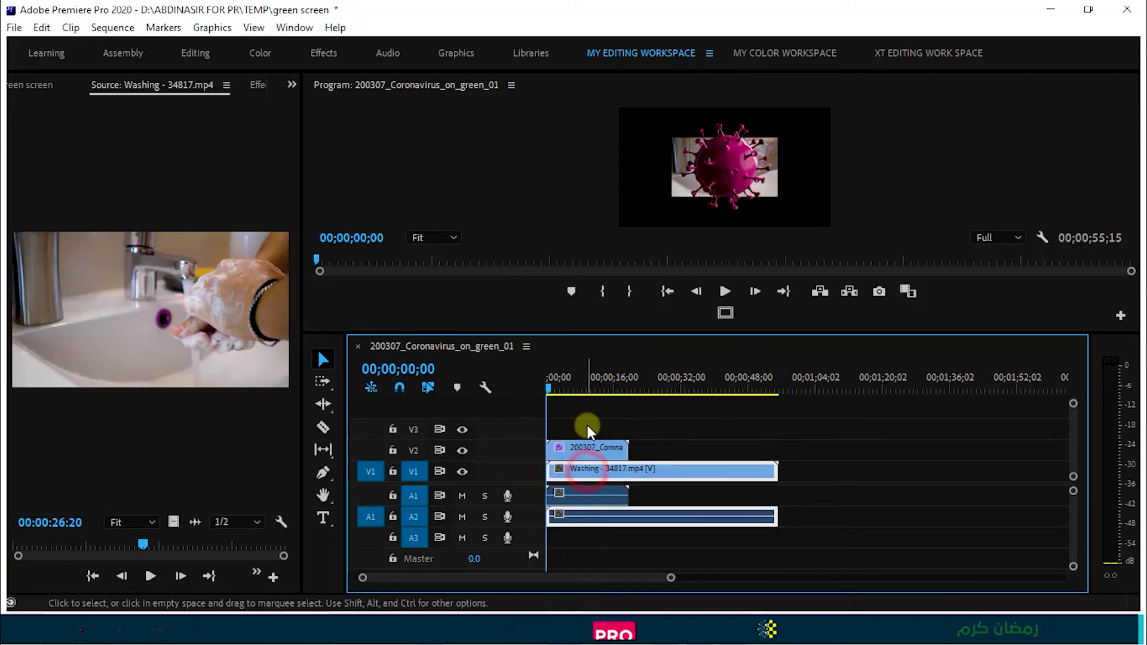
right_click(608, 471)
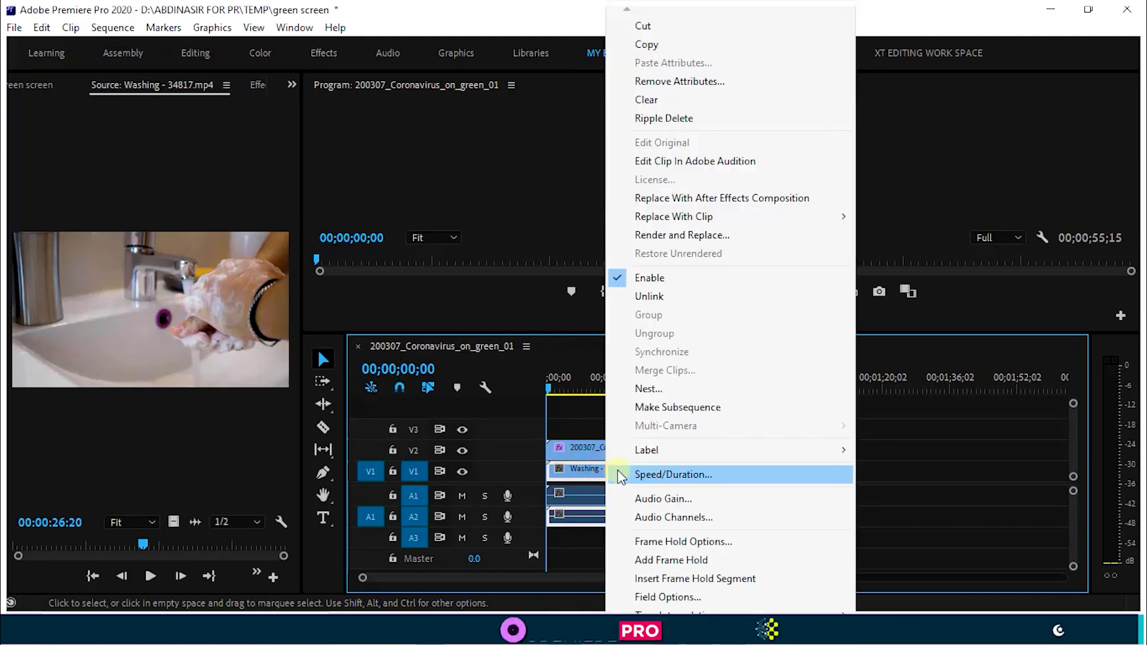
scroll(607, 471, "down", 1)
scroll(681, 598, "down", 1)
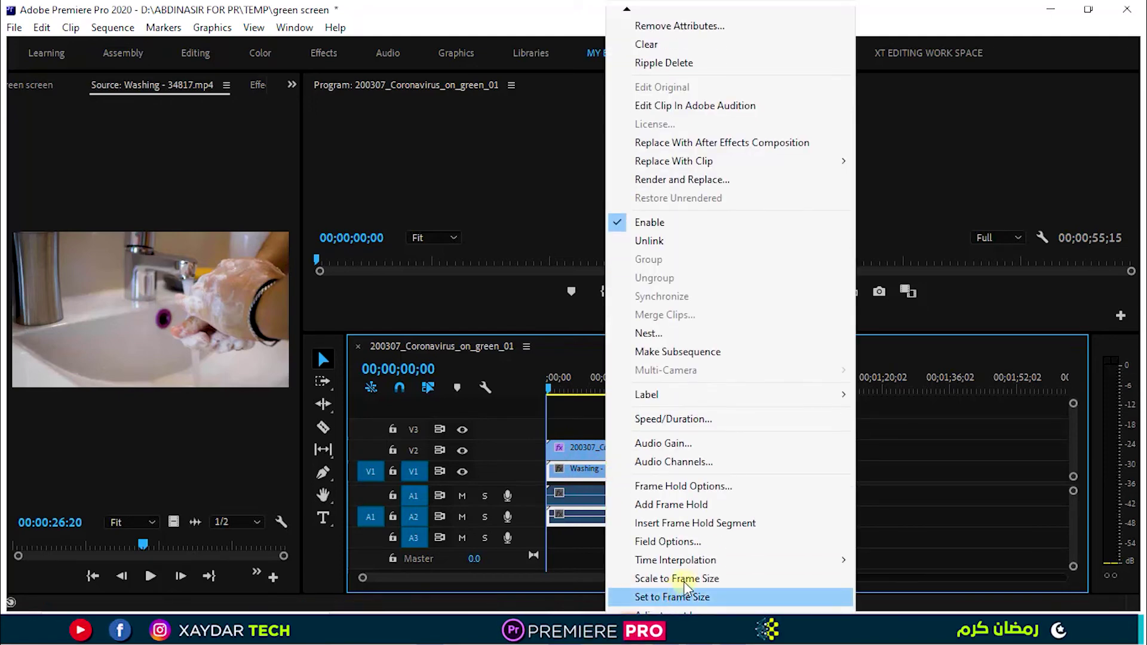
left_click(685, 597)
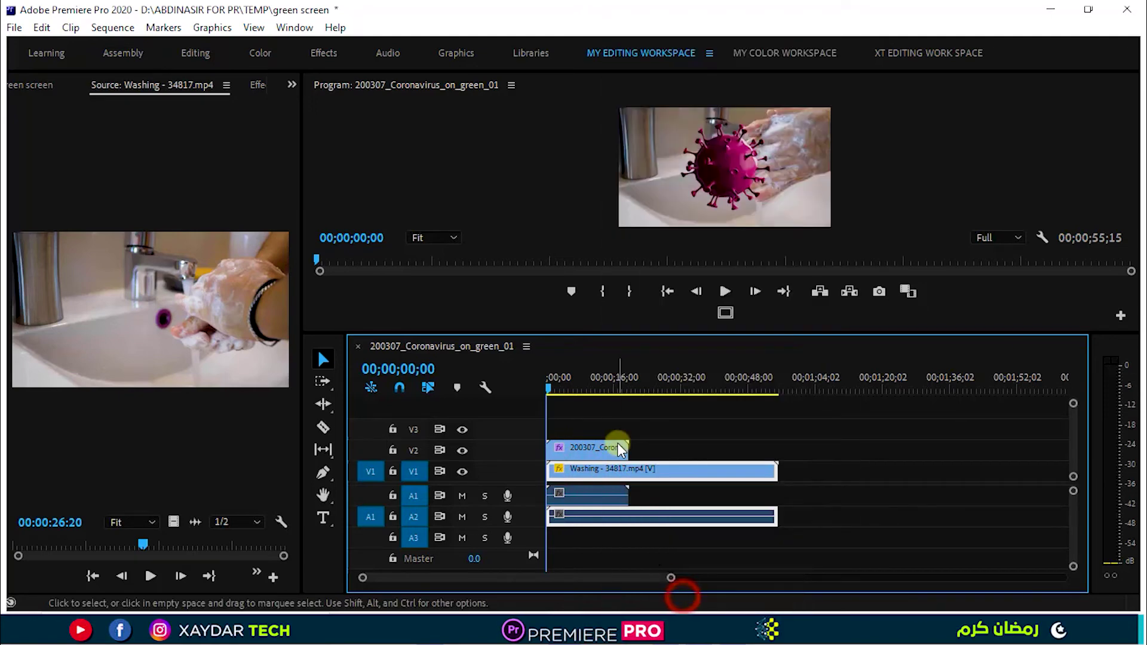
key("ctrl+z")
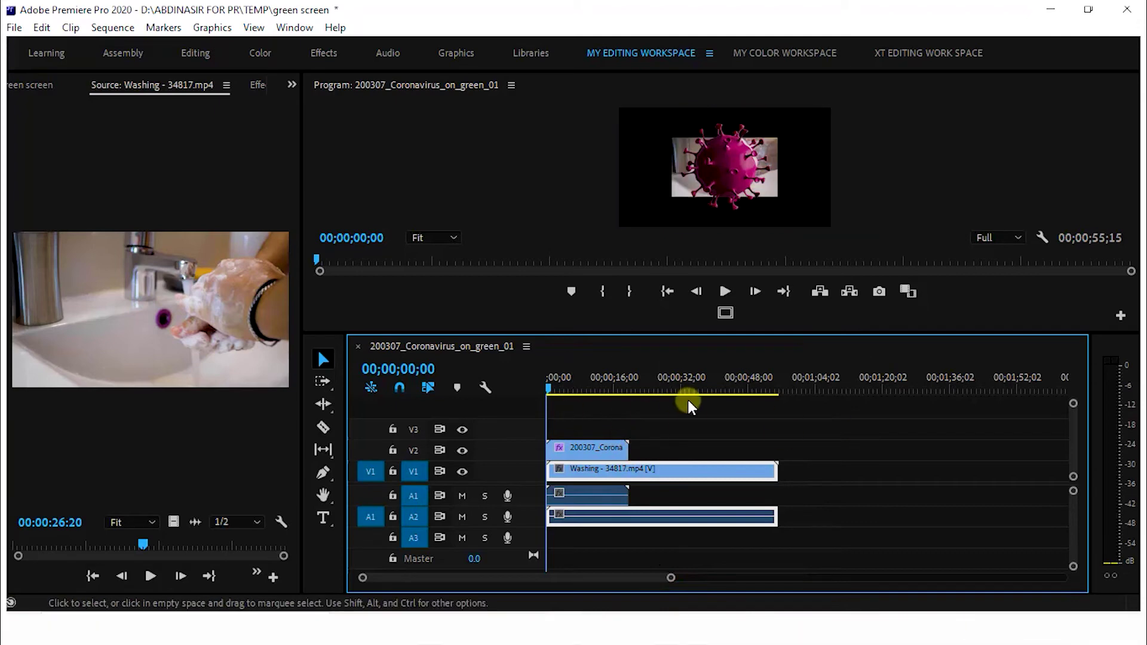
left_click(672, 419)
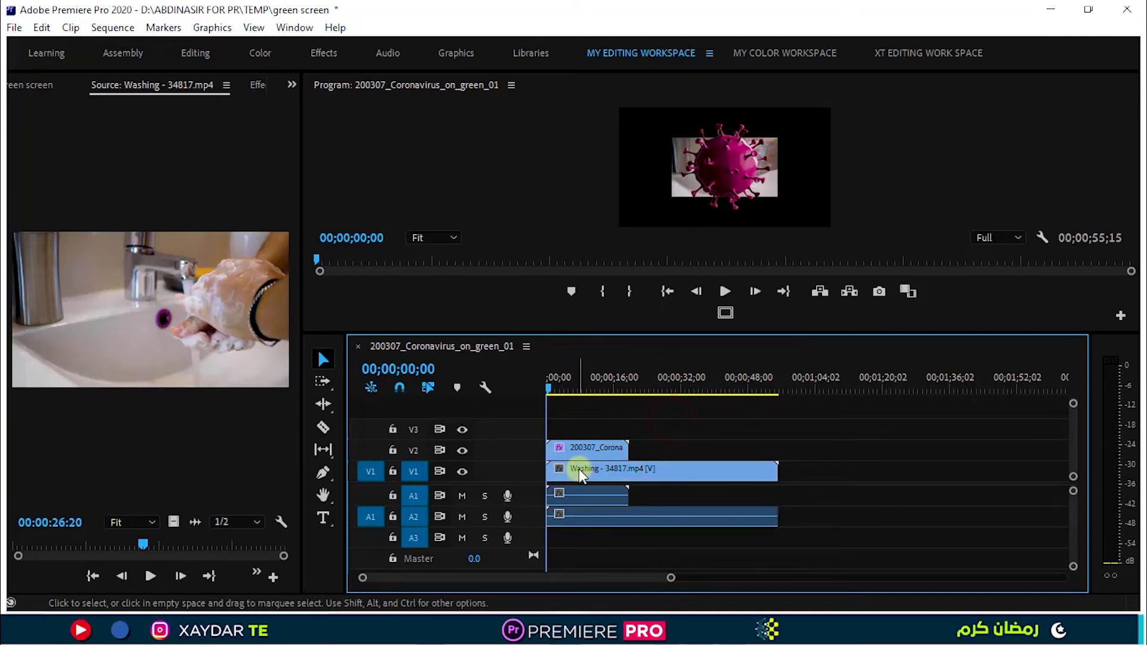
Load the FIRST KEY SHRT keyboard shortcut preset and save it over the existing custom set of the same name.
left_click(44, 30)
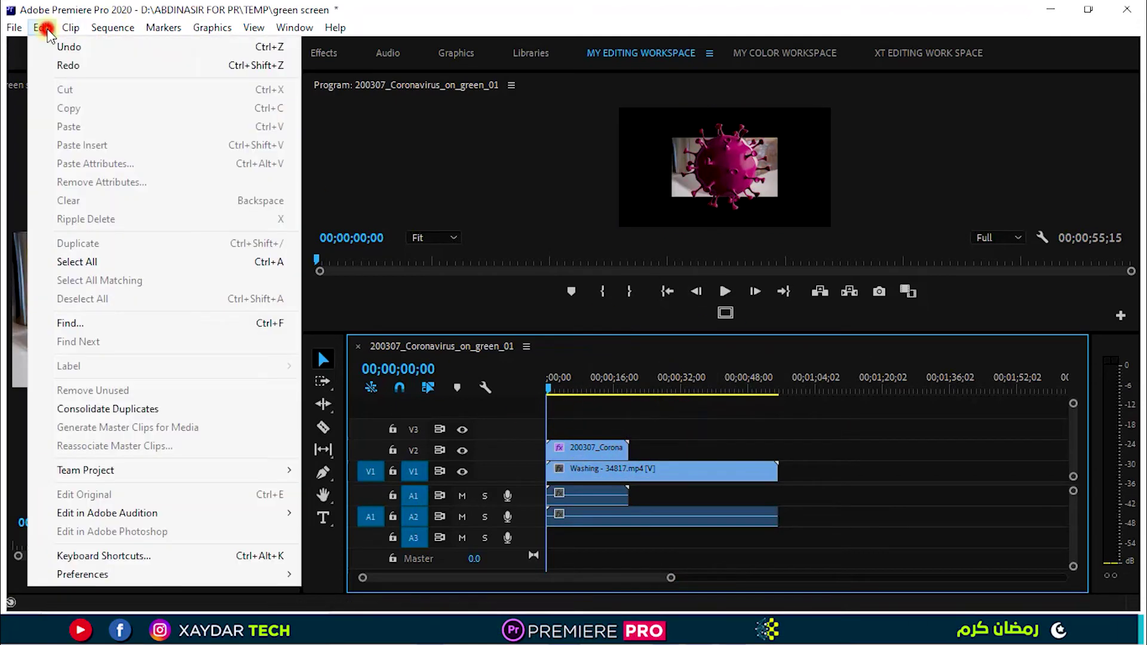
left_click(150, 554)
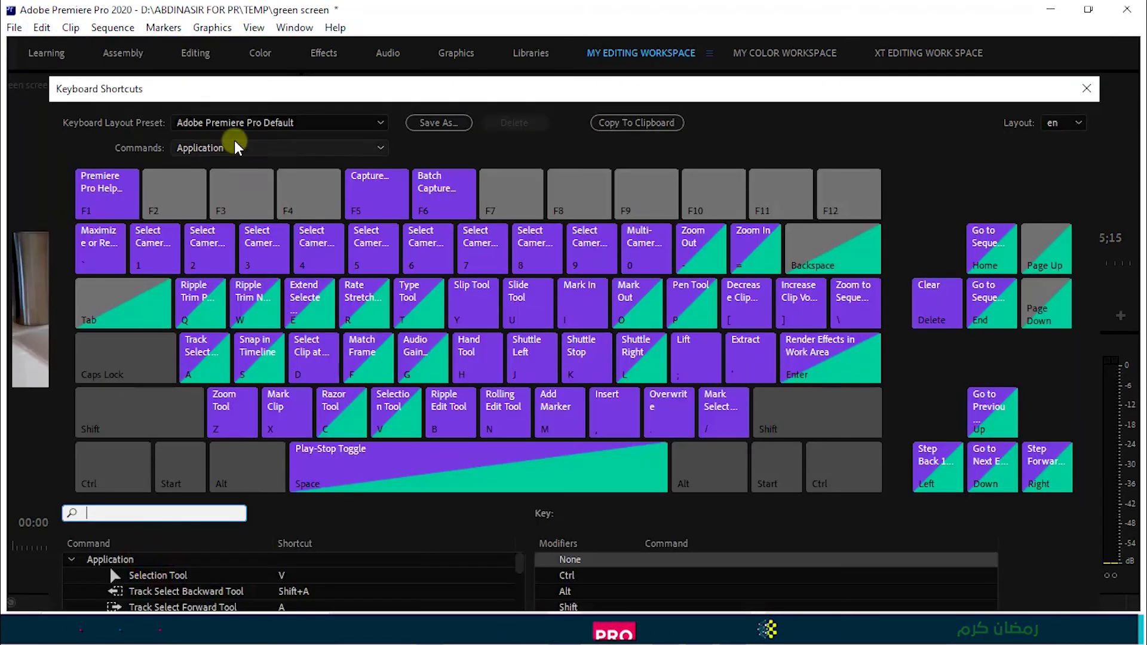
left_click(247, 123)
left_click(226, 214)
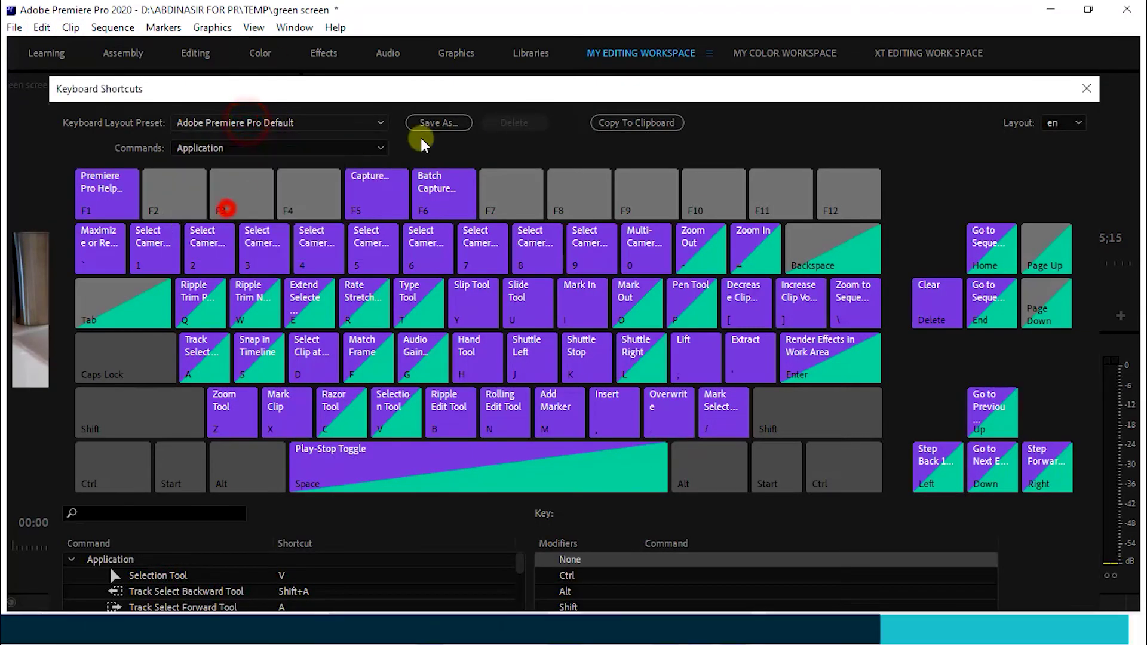
left_click(445, 123)
left_click(633, 425)
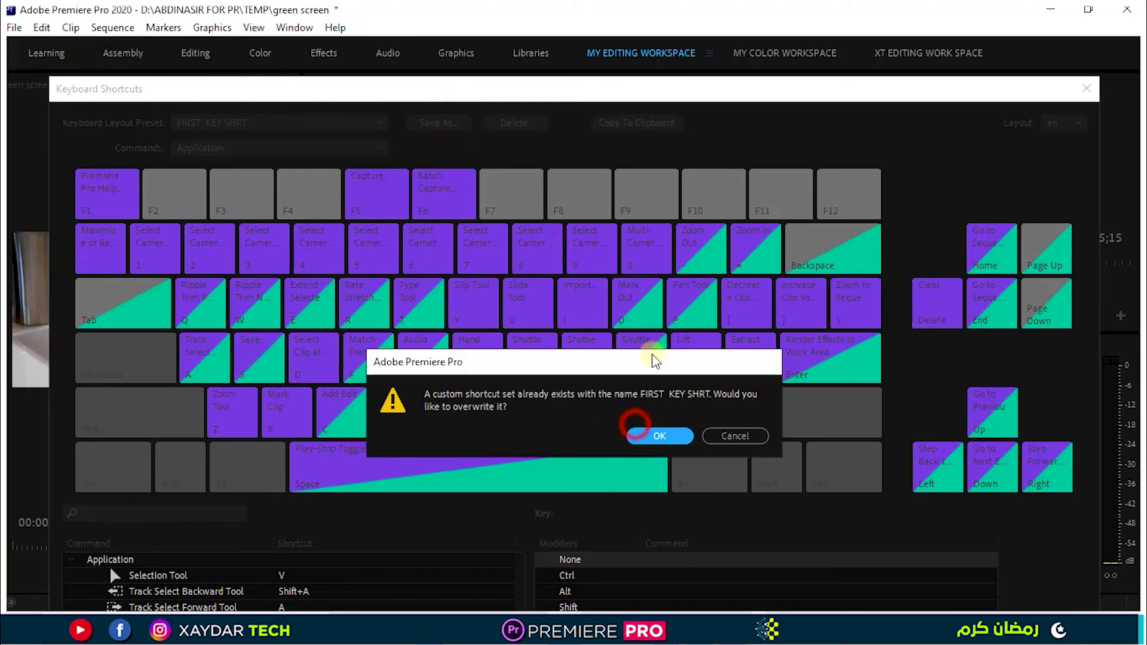
left_click(659, 436)
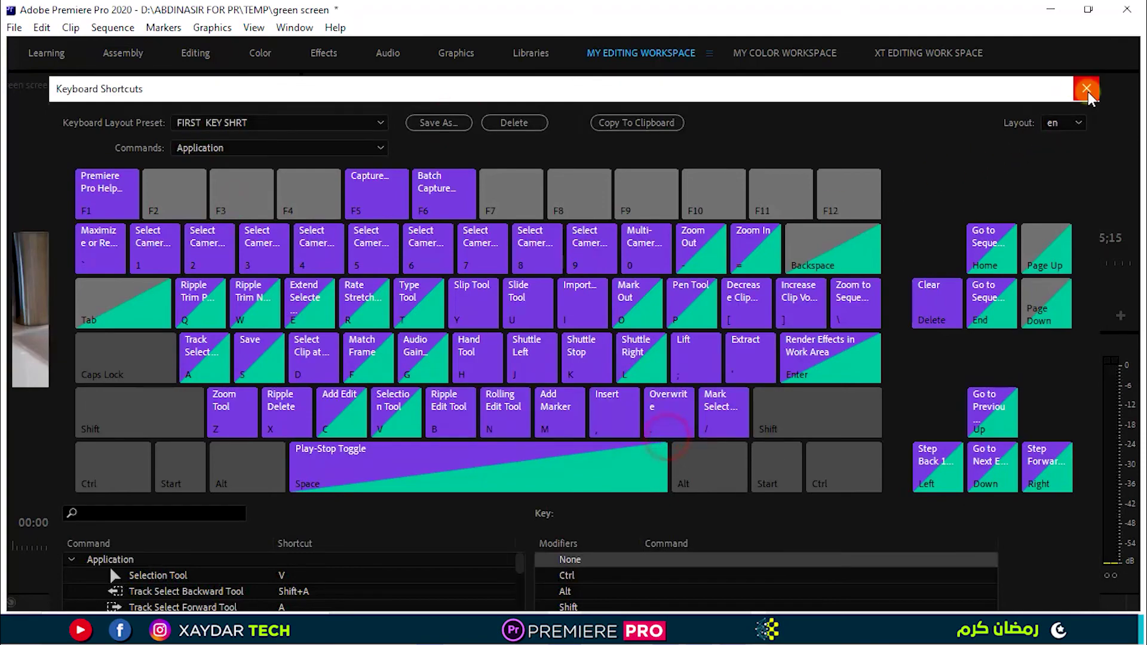
left_click(1086, 88)
Apply Set to Frame Size to the Washing - 34817.mp4 clip on V1.
left_click(600, 469)
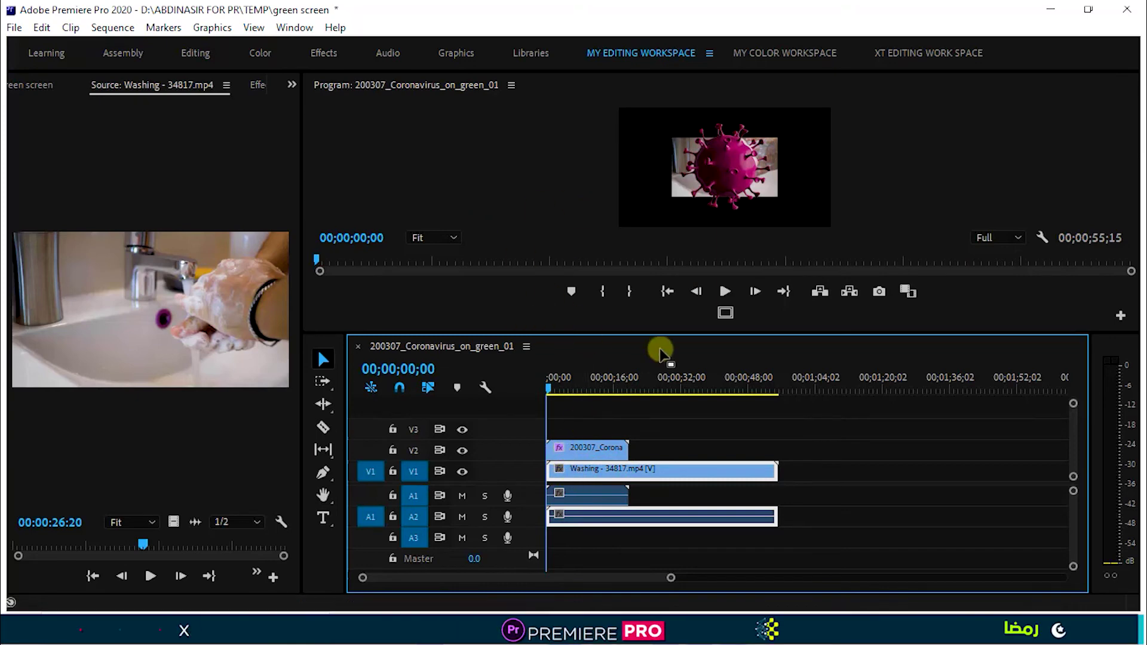
key("ctrl+alt+f")
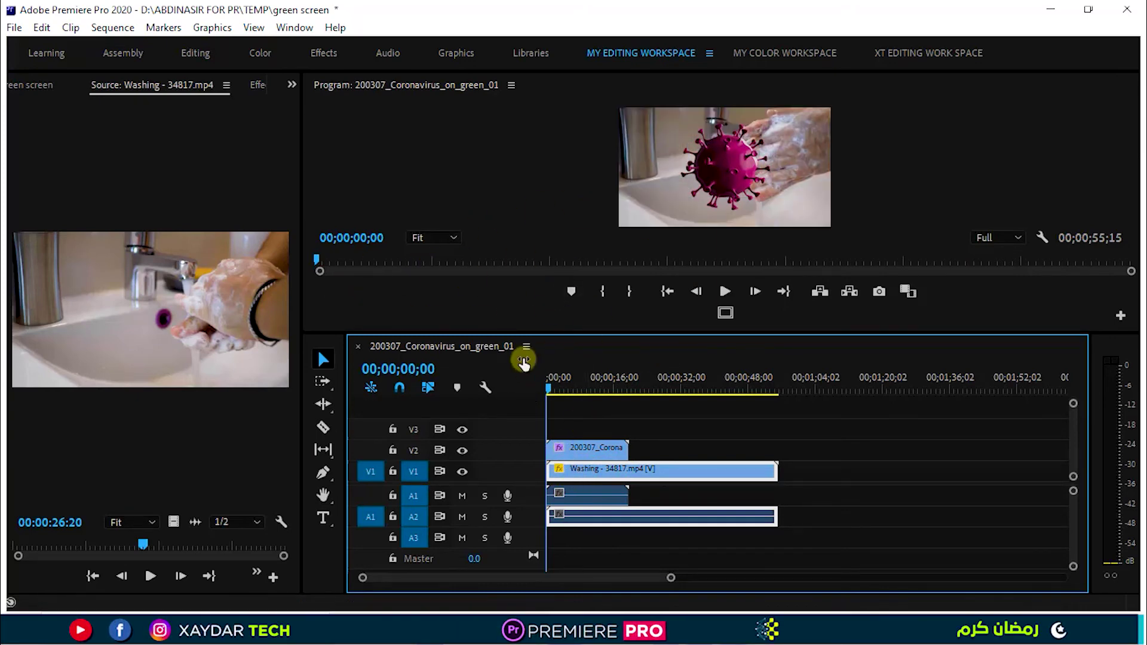
Split the washing clip at 00;00;19;11, delete the part beyond the virus clip, and play the sequence from its start.
left_click_drag(634, 375, 630, 376)
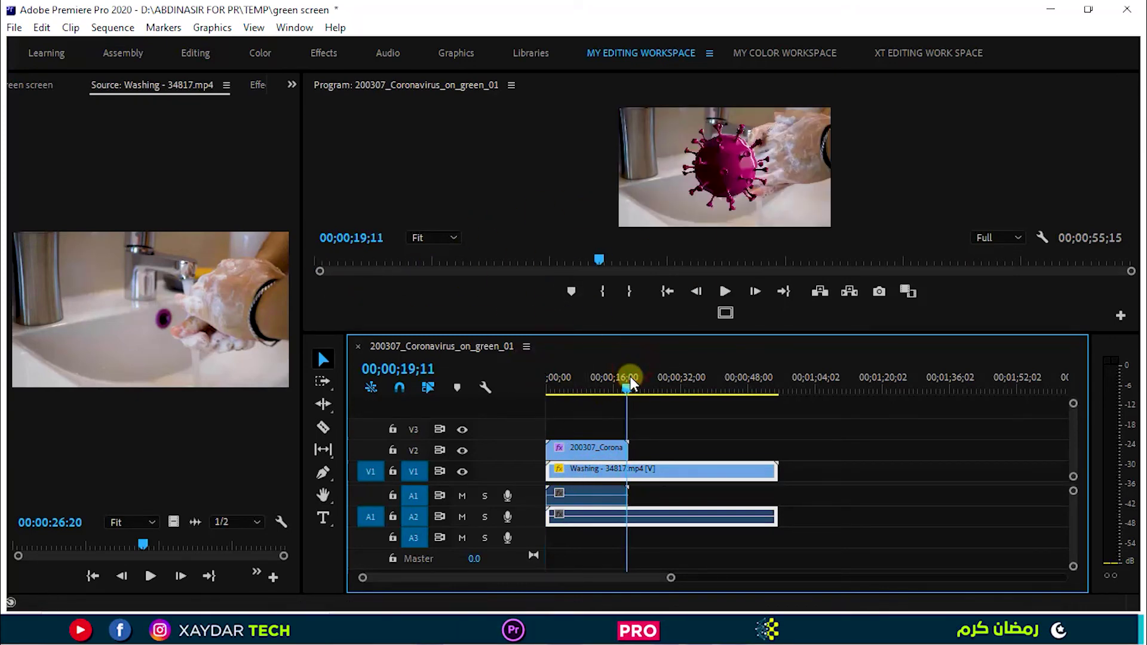
key("ctrl+k")
left_click(658, 467)
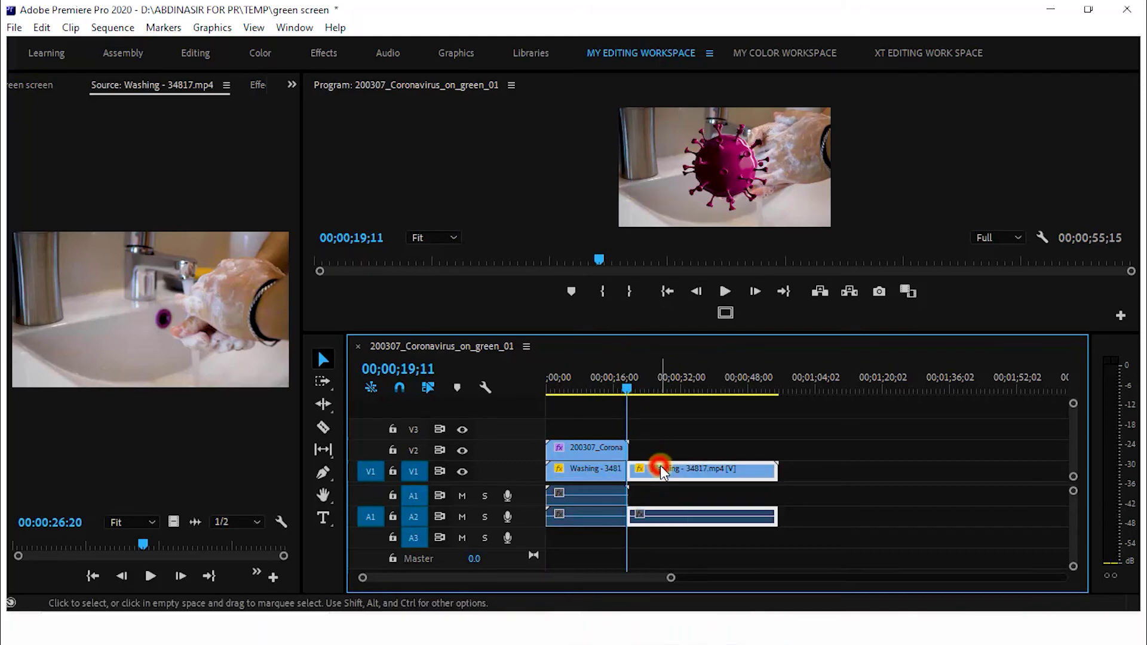
key("Delete")
left_click_drag(628, 390, 539, 407)
key("space")
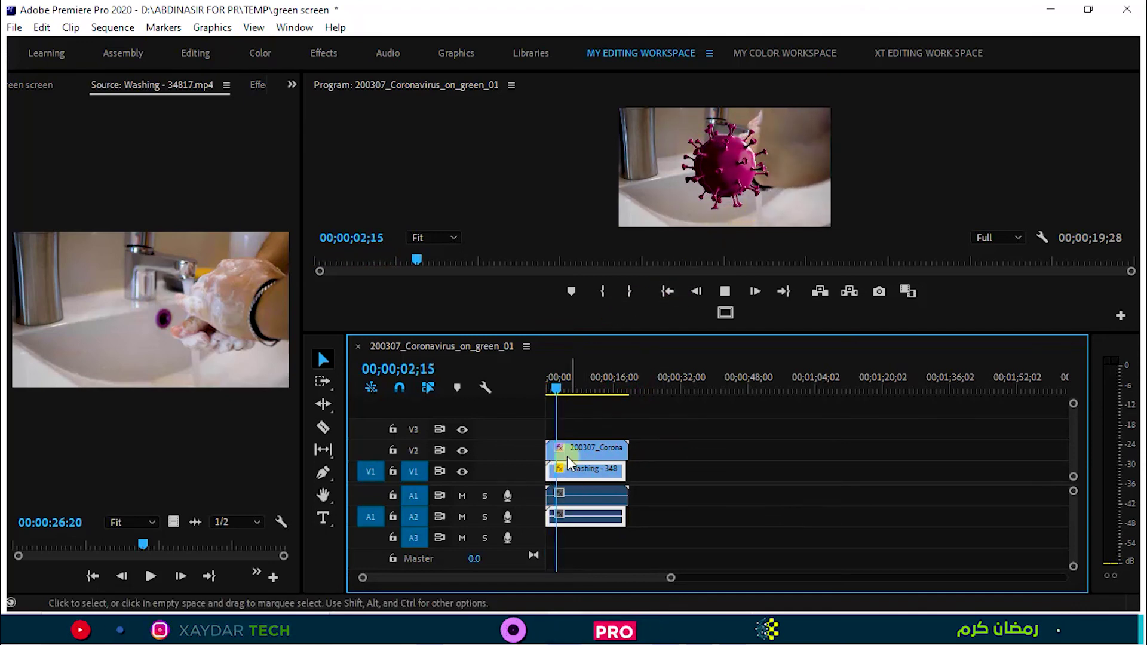
Position the virus clip at 1670, 1074 and keyframe its scale from the clip start to 62 at 00;00;16;12, checking the animation.
left_click(580, 449)
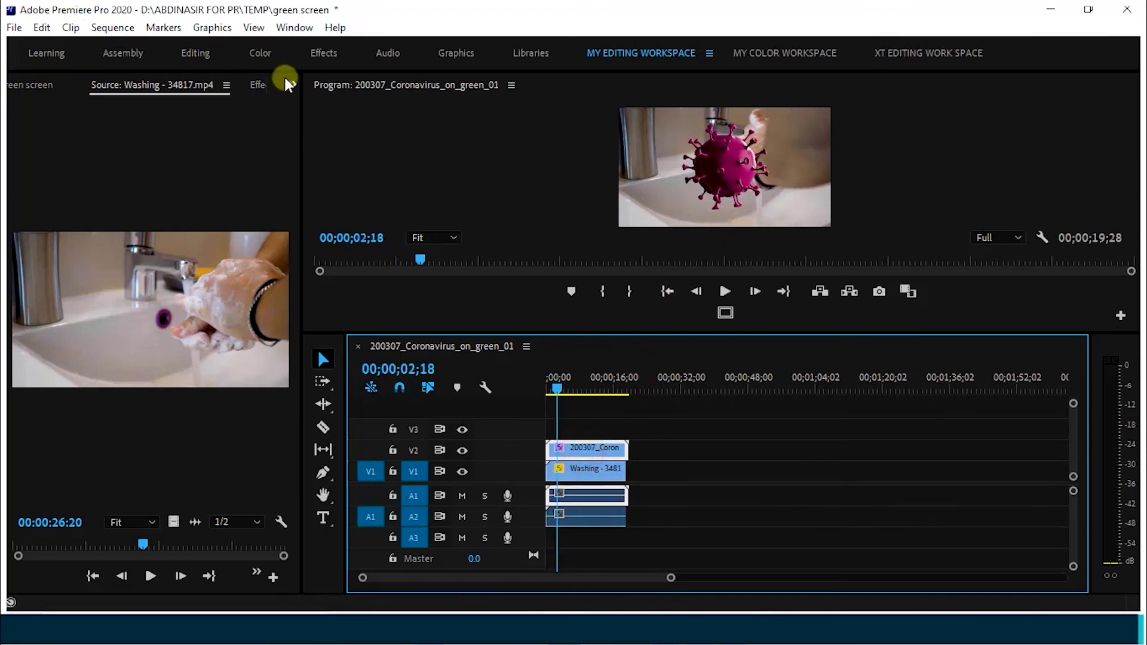
left_click(258, 85)
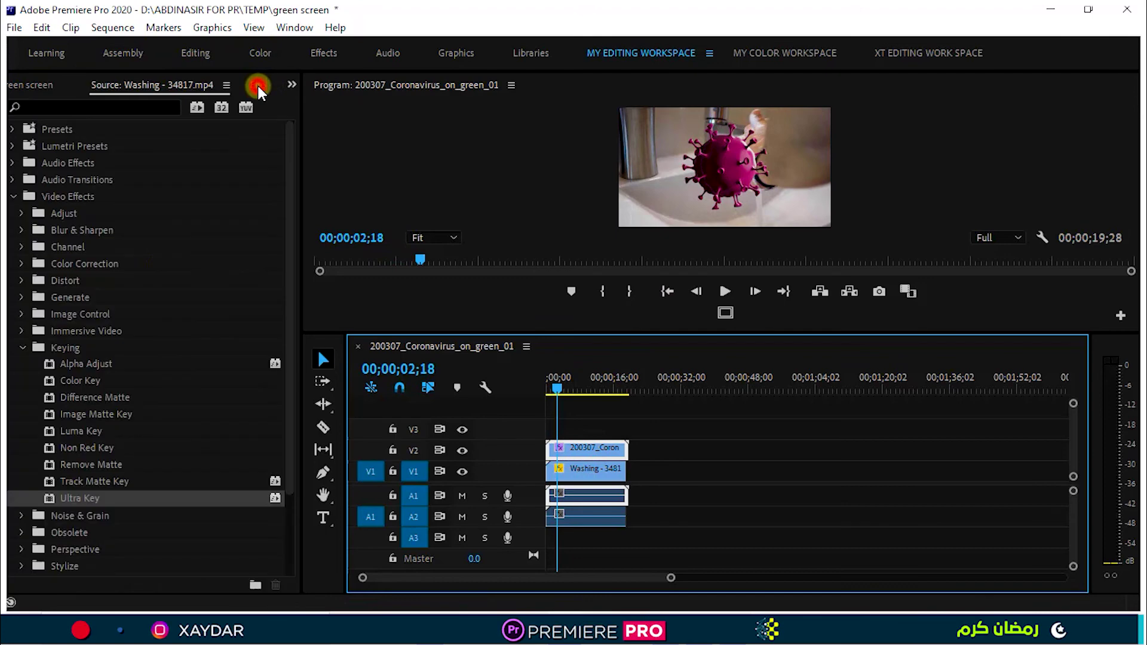
left_click(291, 84)
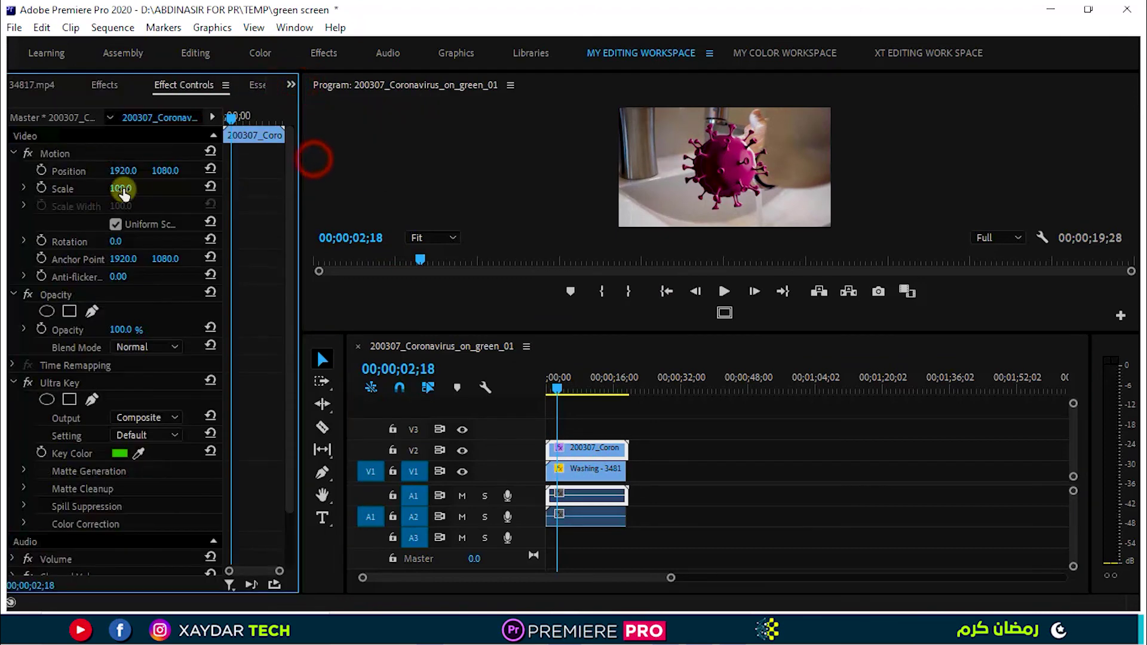
left_click_drag(122, 189, 187, 178)
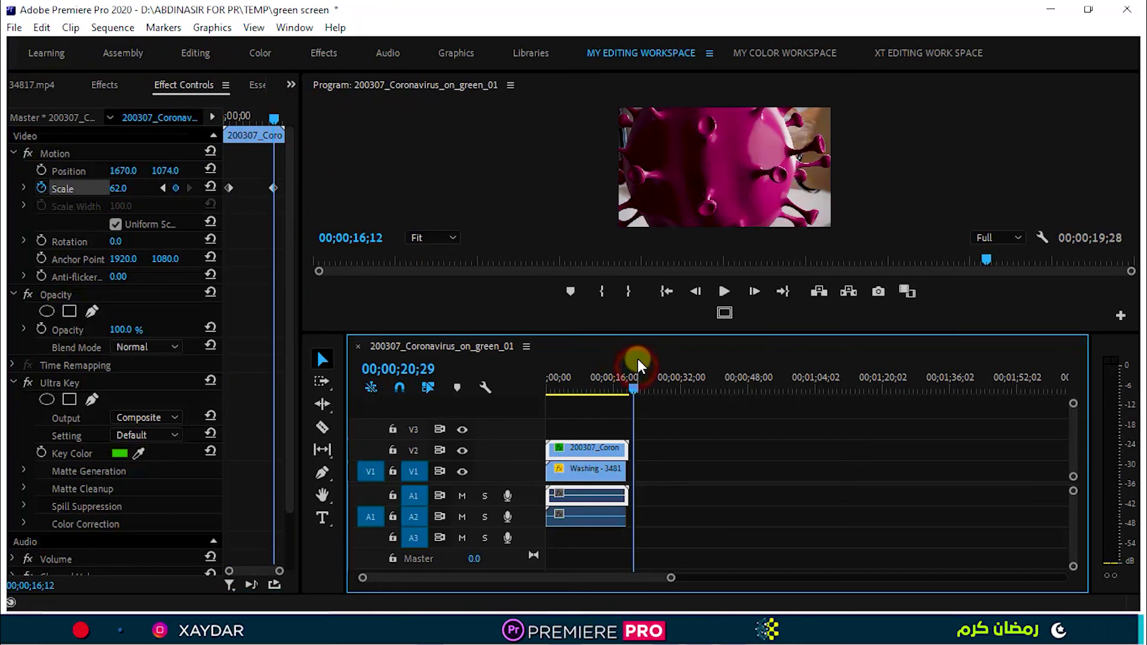
left_click_drag(635, 383, 615, 388)
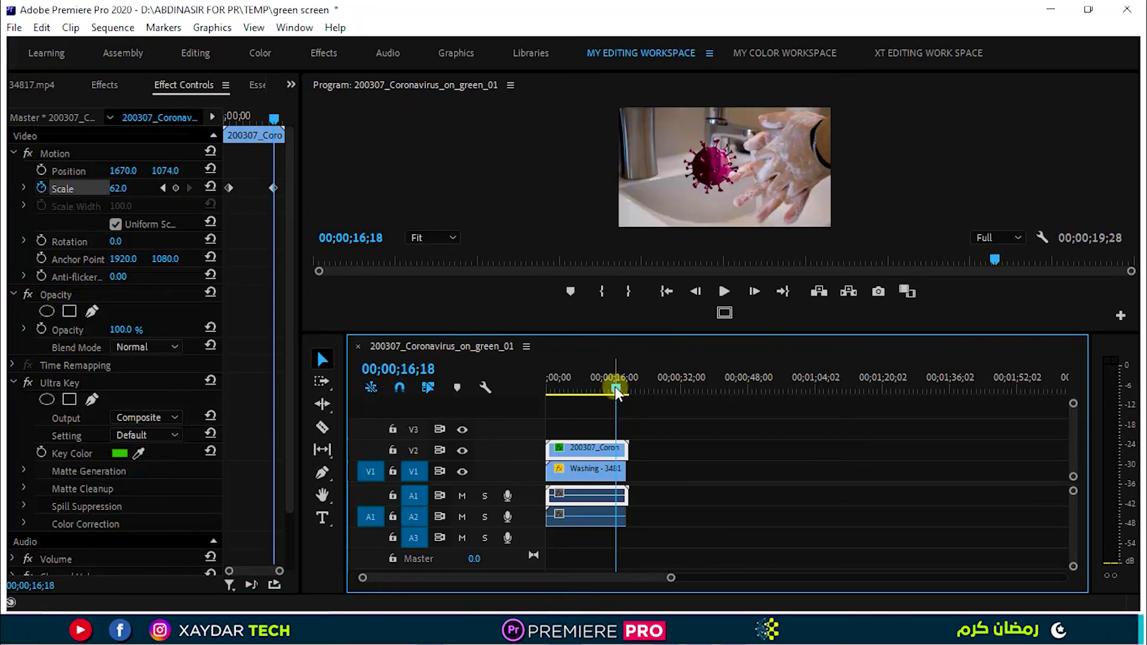